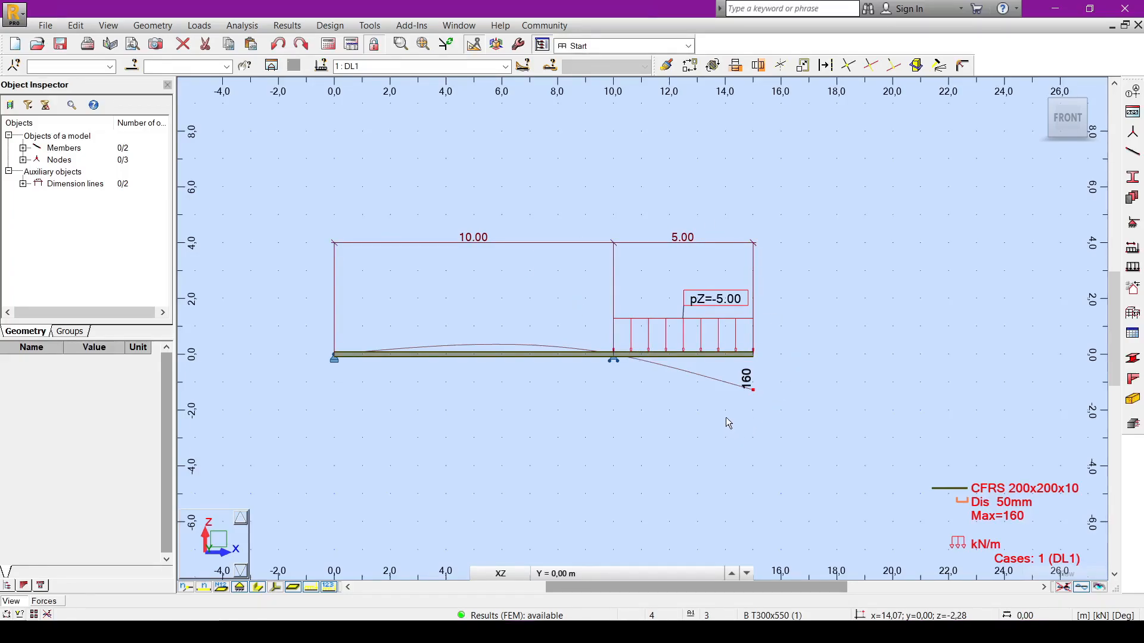
{"action": "middle_click_drag", "start_coordinate": [726, 417], "coordinate": [690, 429]}
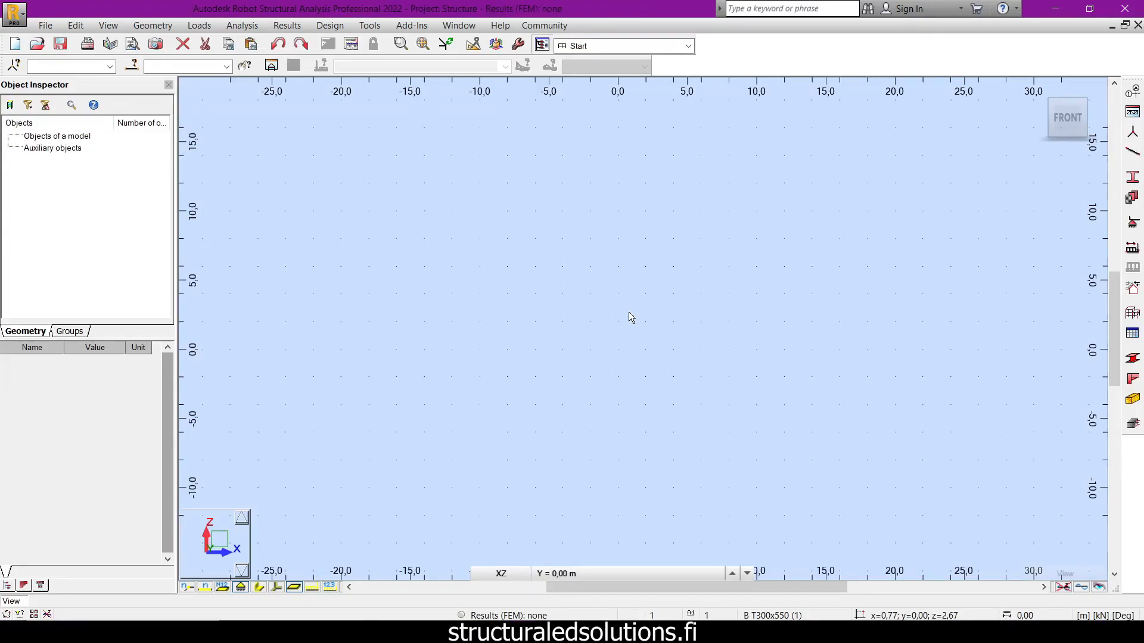
Start defining members and check the assumed span, load and cross-section in the PDF calculation notes.
{"action": "left_click", "coordinate": [1132, 153]}
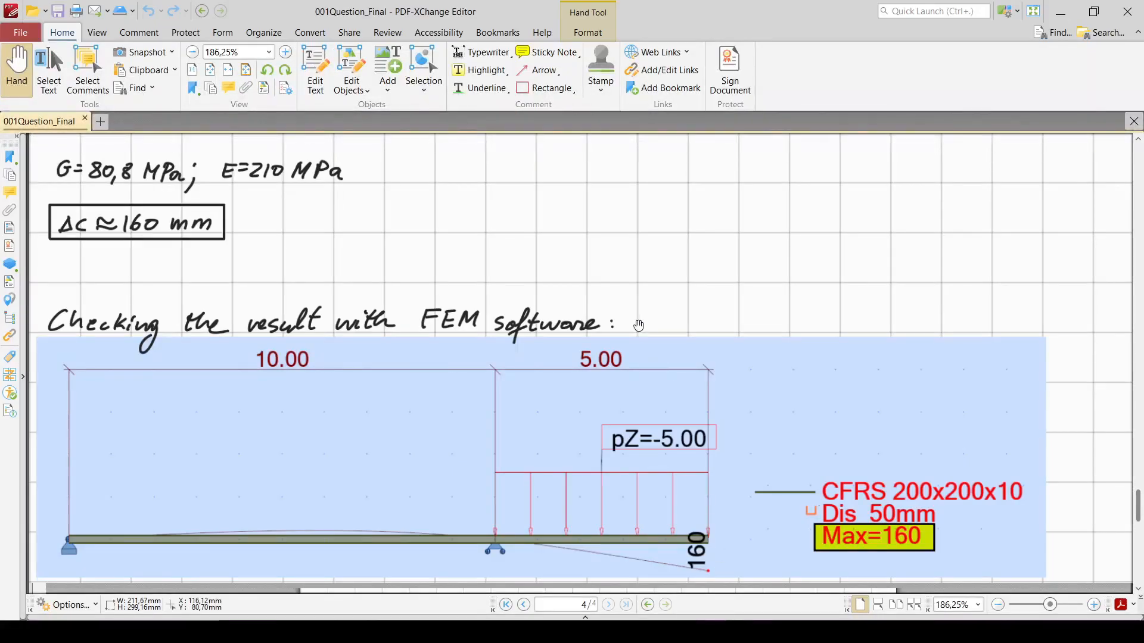
{"action": "scroll", "coordinate": [591, 390], "scroll_direction": "up", "scroll_amount": 2}
{"action": "scroll", "coordinate": [591, 390], "scroll_direction": "down", "scroll_amount": 2, "text": "ctrl"}
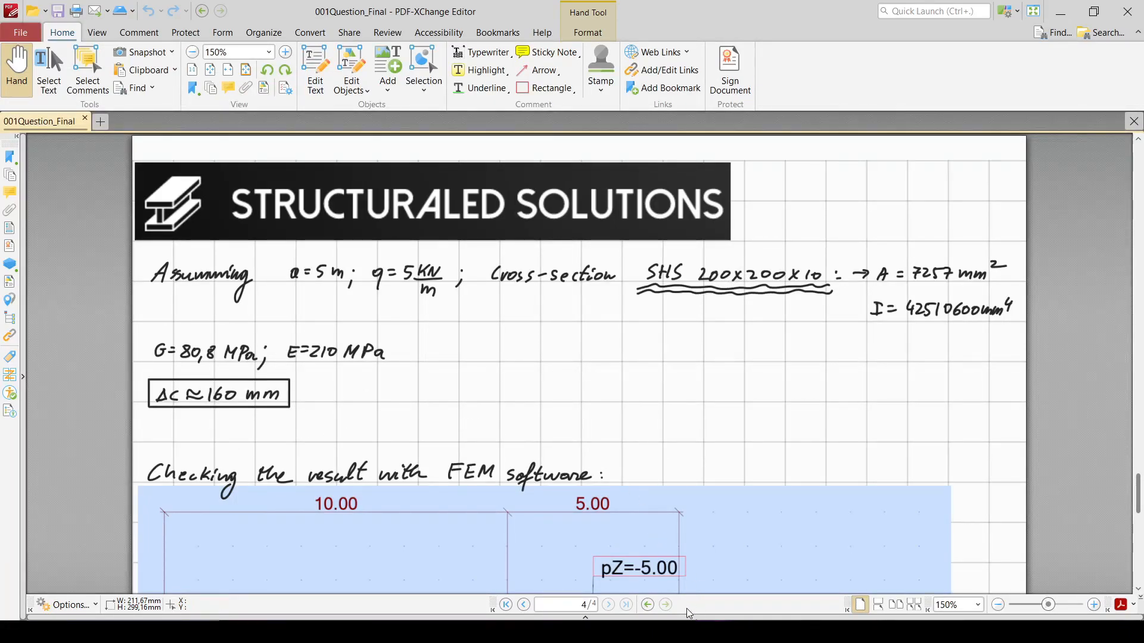
{"action": "left_click", "coordinate": [563, 632]}
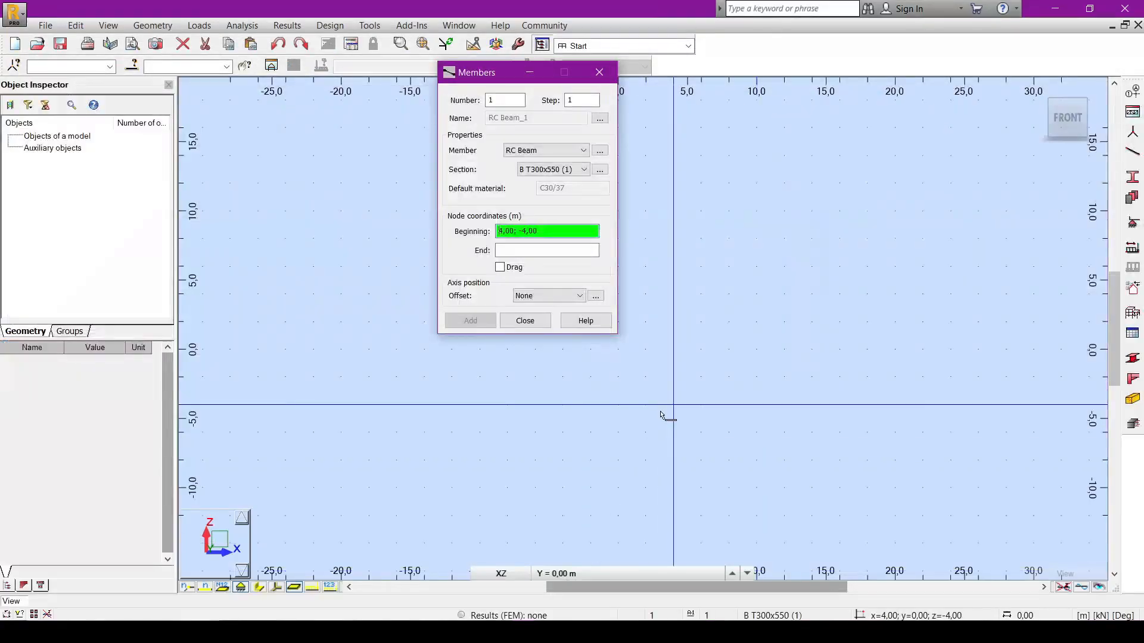
Begin a new section for the members and set its section type to Steel.
{"action": "left_click", "coordinate": [600, 169]}
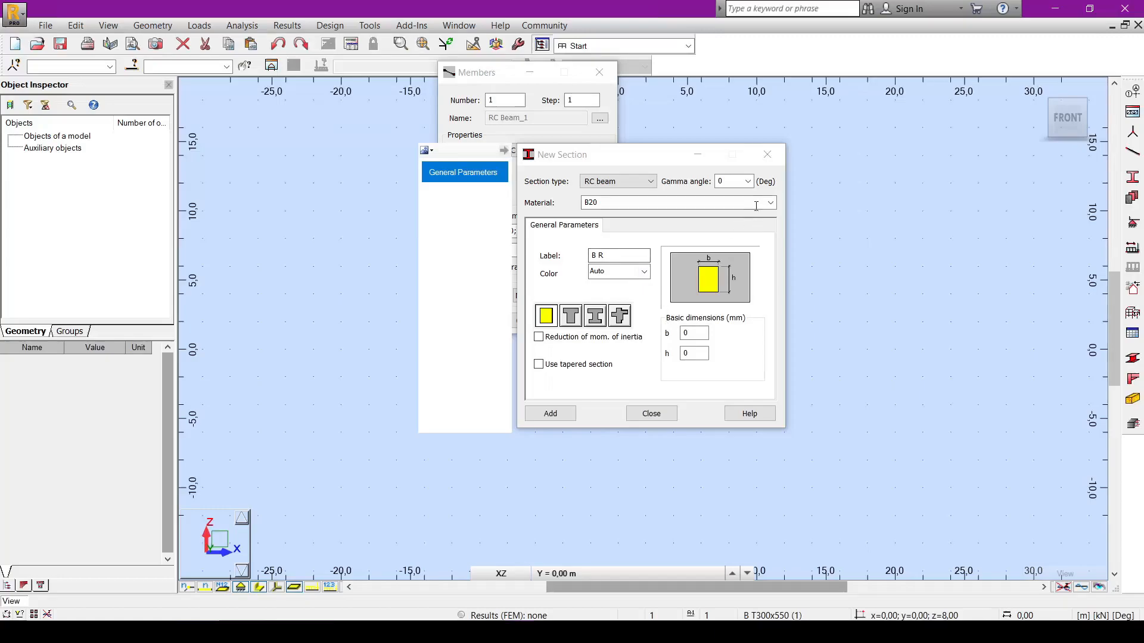
{"action": "left_click", "coordinate": [775, 157]}
{"action": "left_click", "coordinate": [565, 171]}
{"action": "left_click", "coordinate": [583, 169]}
{"action": "left_click", "coordinate": [600, 170]}
{"action": "left_click", "coordinate": [644, 183]}
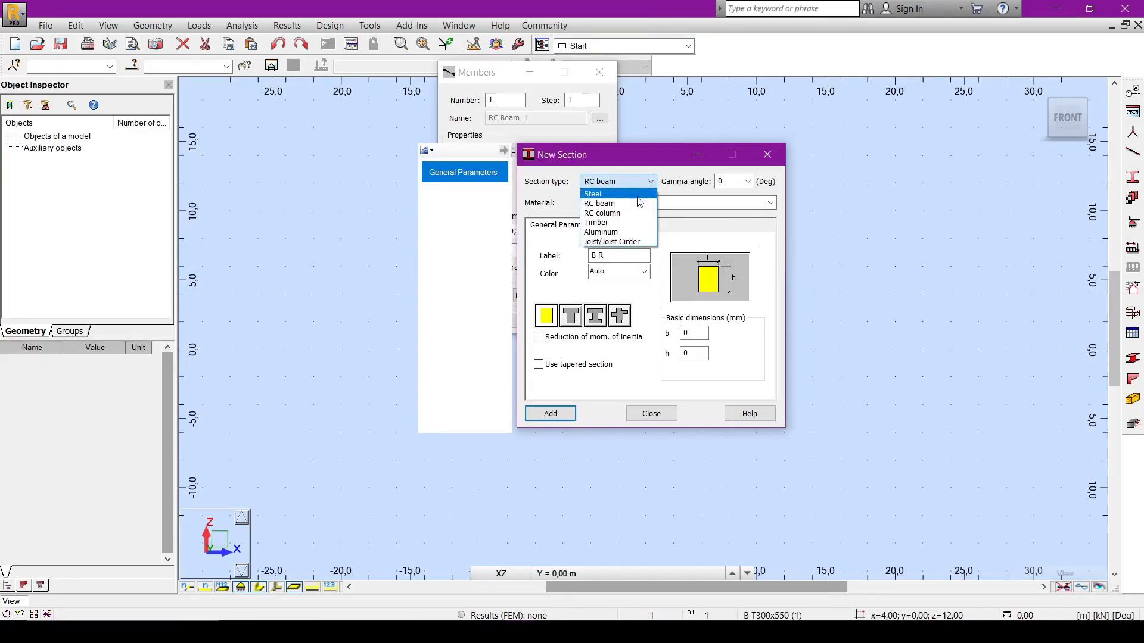
{"action": "left_click", "coordinate": [640, 192]}
Set the database of the new steel section to Corus.
{"action": "left_click", "coordinate": [742, 319]}
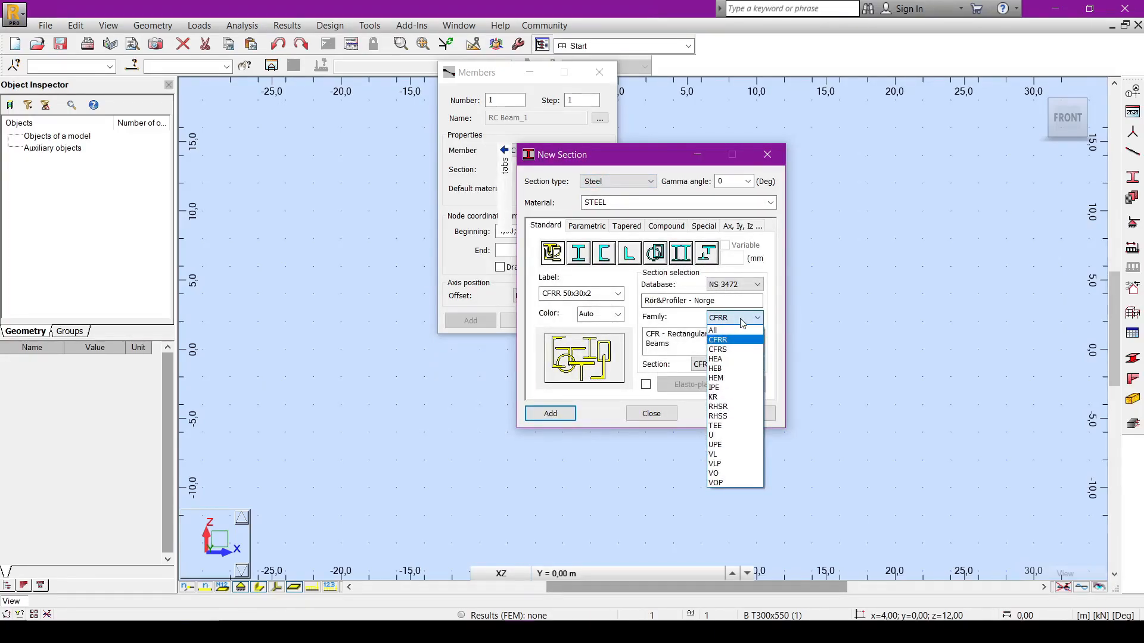
{"action": "left_click", "coordinate": [741, 321]}
{"action": "left_click", "coordinate": [738, 285]}
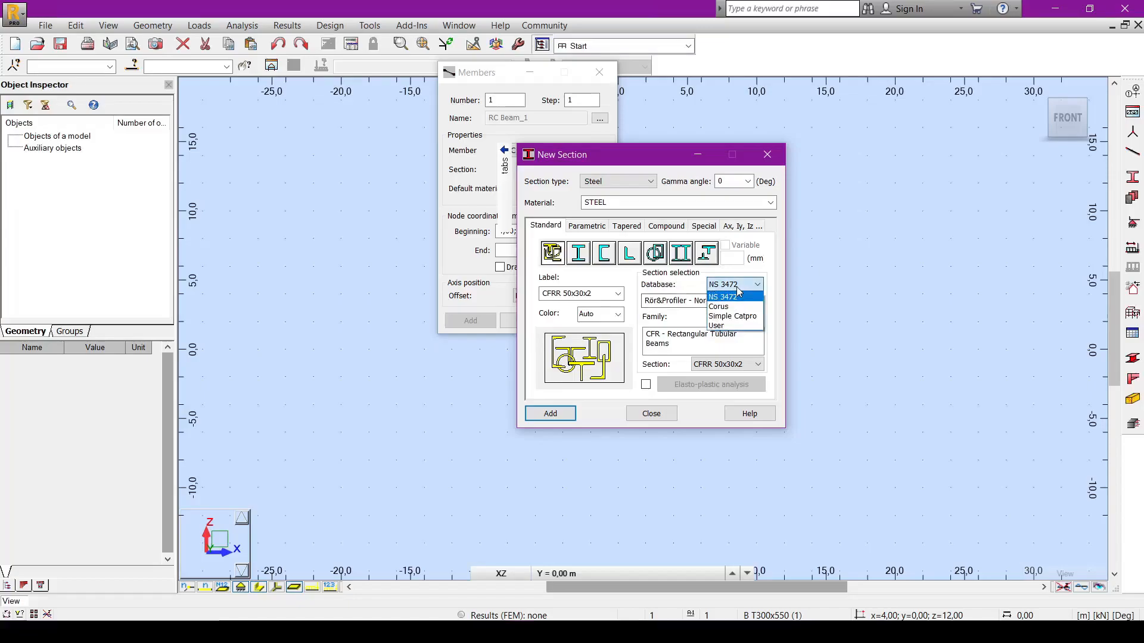
{"action": "left_click", "coordinate": [730, 306]}
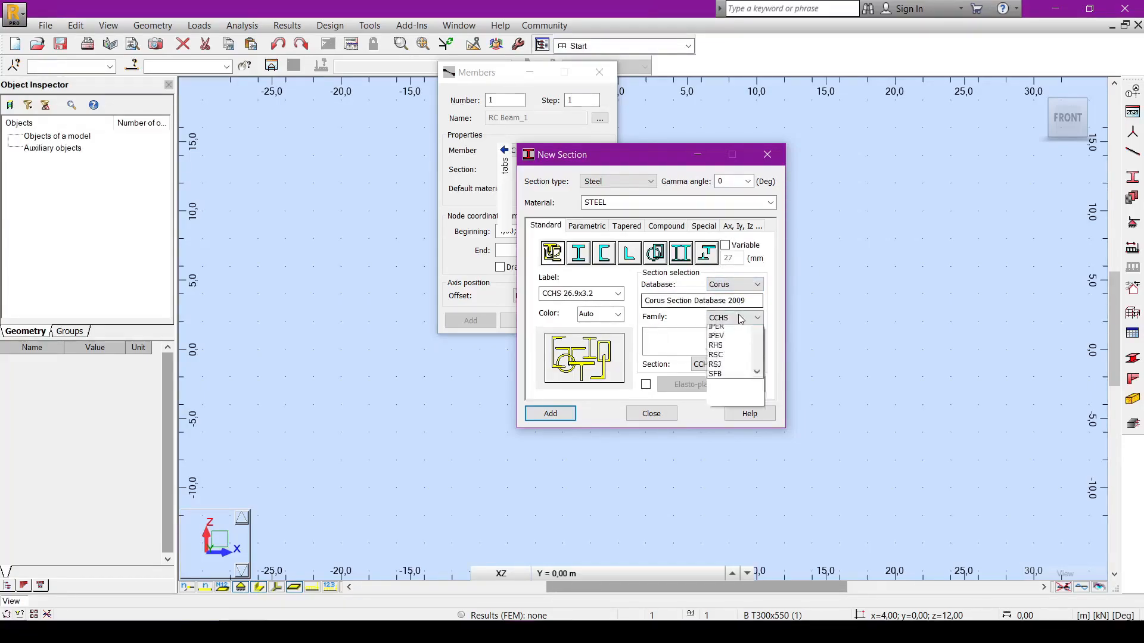
Try the HSHS family for the new steel section.
{"action": "left_click", "coordinate": [742, 318]}
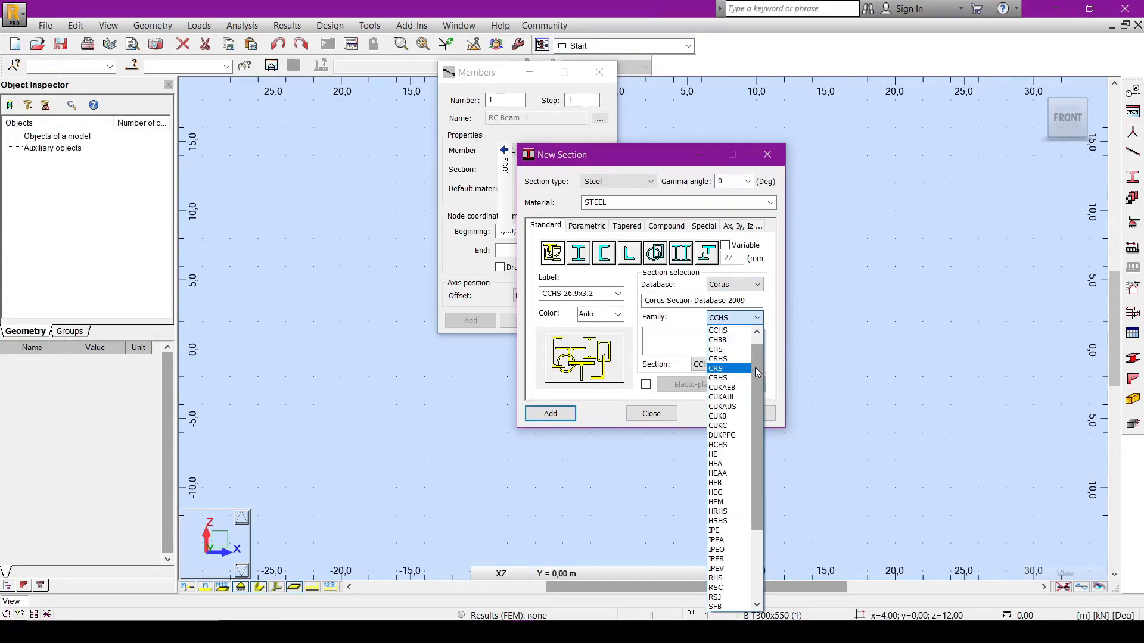
{"action": "left_click_drag", "start_coordinate": [757, 368], "coordinate": [757, 382]}
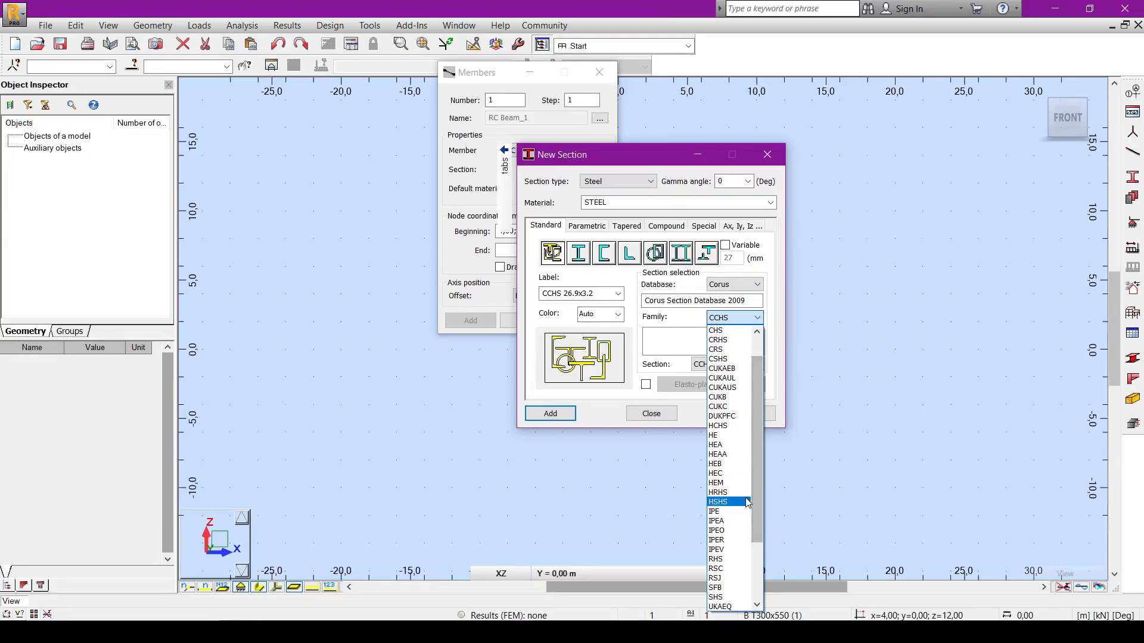
{"action": "left_click", "coordinate": [745, 501]}
{"action": "left_click", "coordinate": [747, 285]}
{"action": "left_click", "coordinate": [747, 286]}
Select the SHS 200x10 profile from the SHS family and add it as a new section.
{"action": "left_click", "coordinate": [748, 318]}
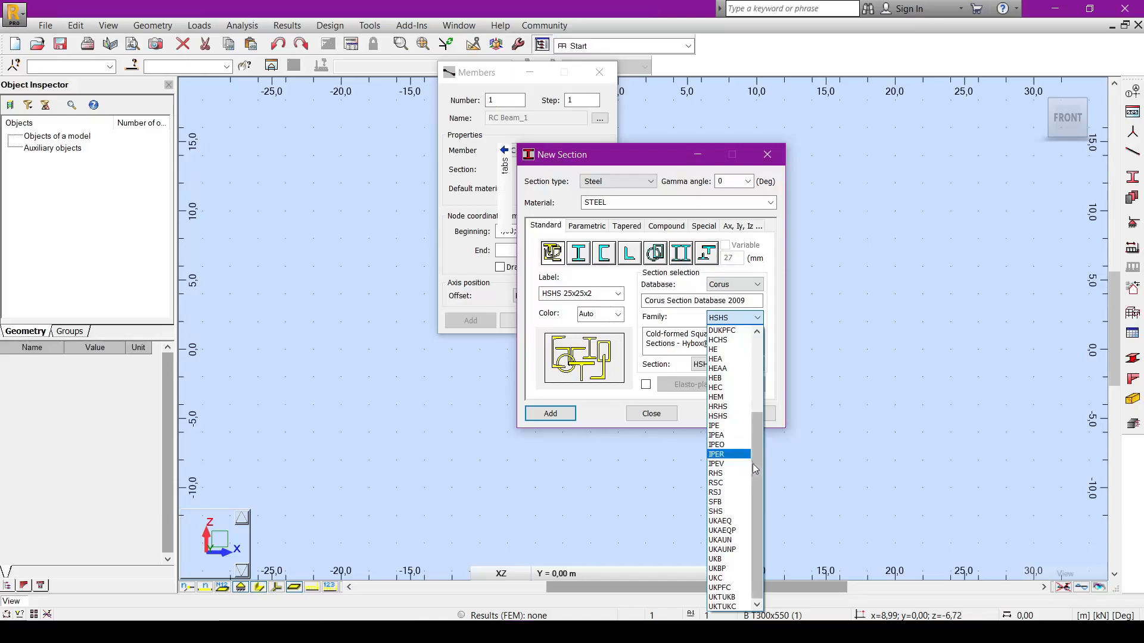
{"action": "left_click", "coordinate": [720, 512]}
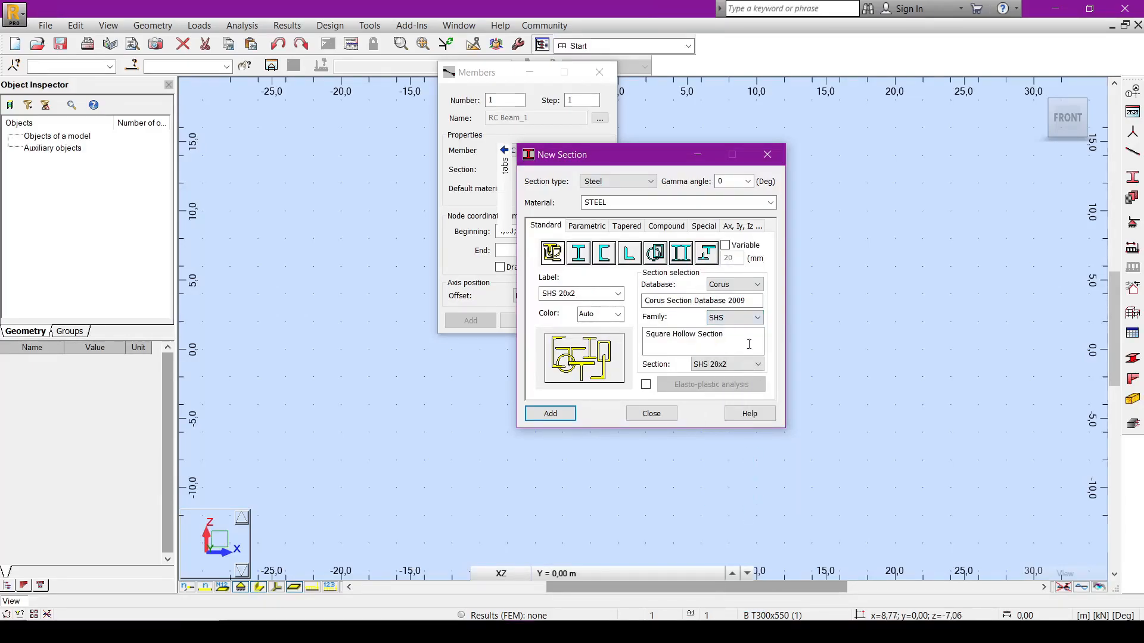
{"action": "left_click", "coordinate": [740, 367]}
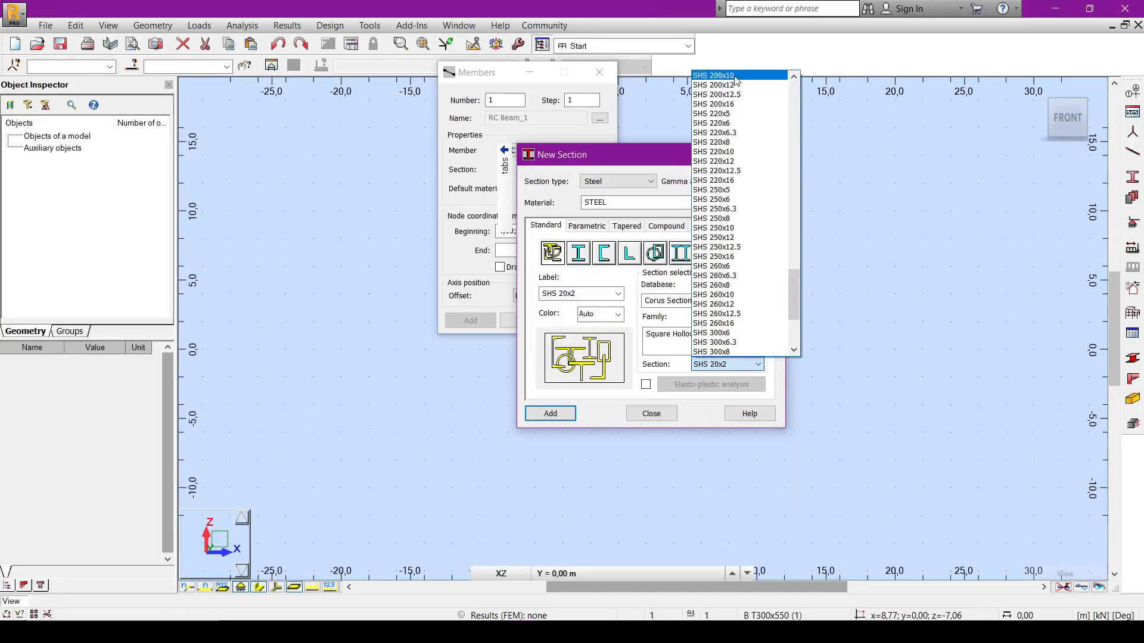
{"action": "left_click", "coordinate": [734, 75]}
{"action": "left_click", "coordinate": [563, 416]}
{"action": "left_click", "coordinate": [643, 416]}
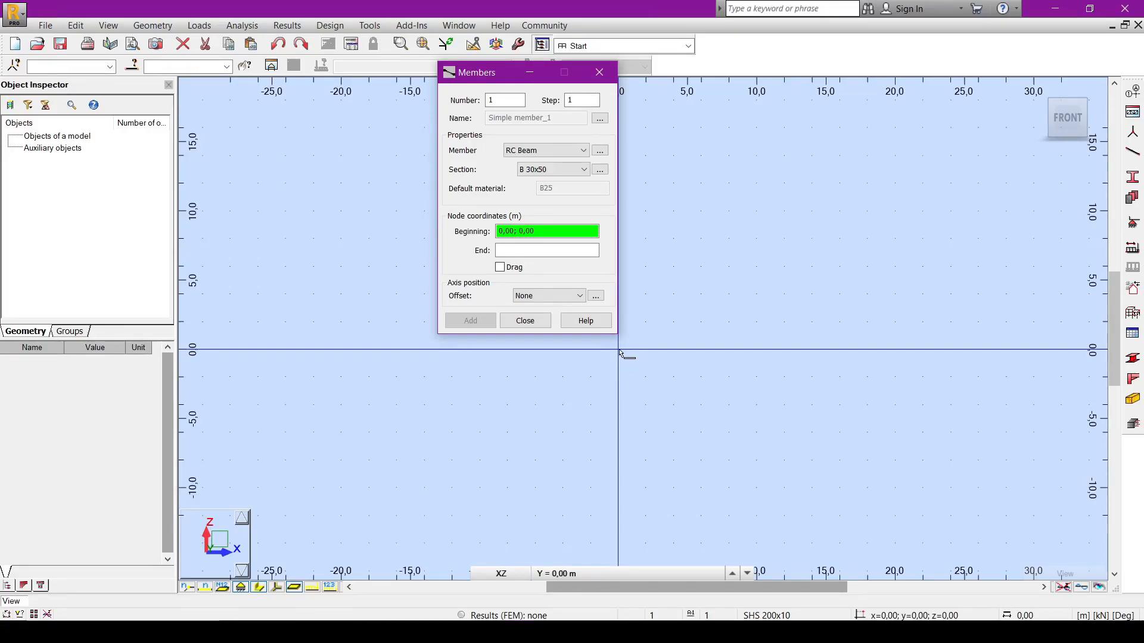
Draw two consecutive horizontal members at Z = 0, from X = 0 to 10 m and from 10 to 15 m.
{"action": "left_click", "coordinate": [619, 351]}
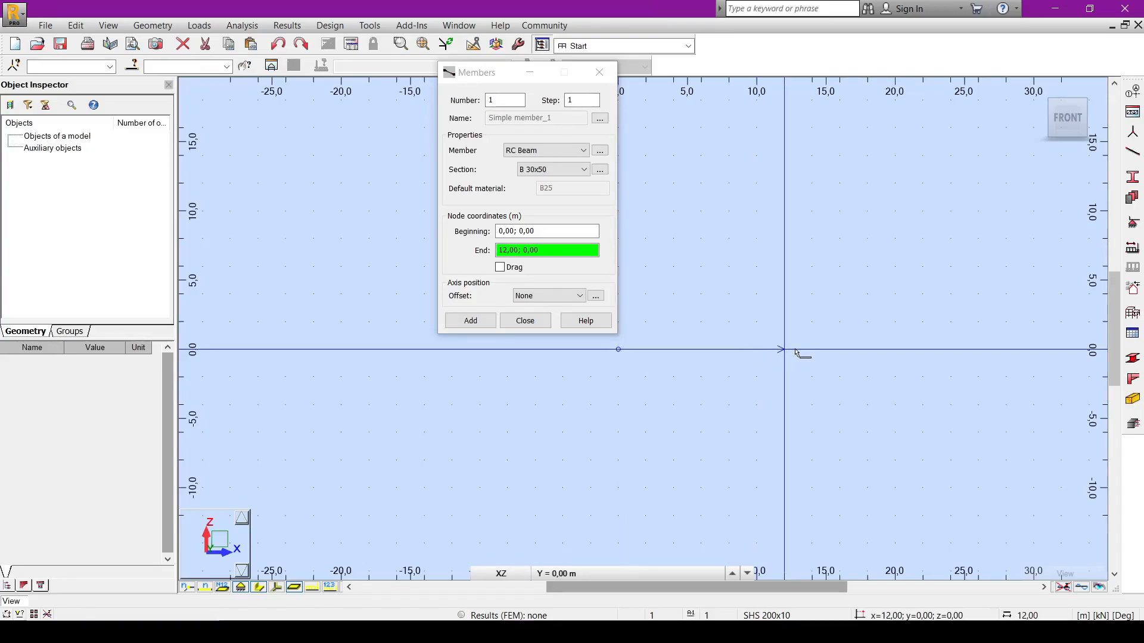
{"action": "left_click", "coordinate": [753, 350]}
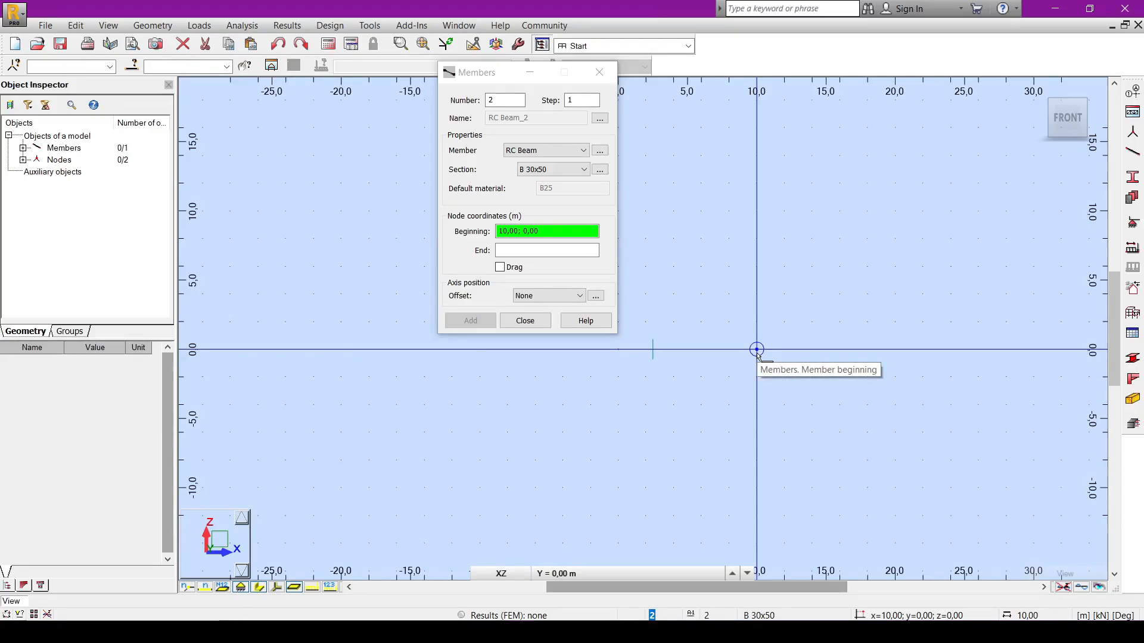
{"action": "left_click", "coordinate": [757, 351]}
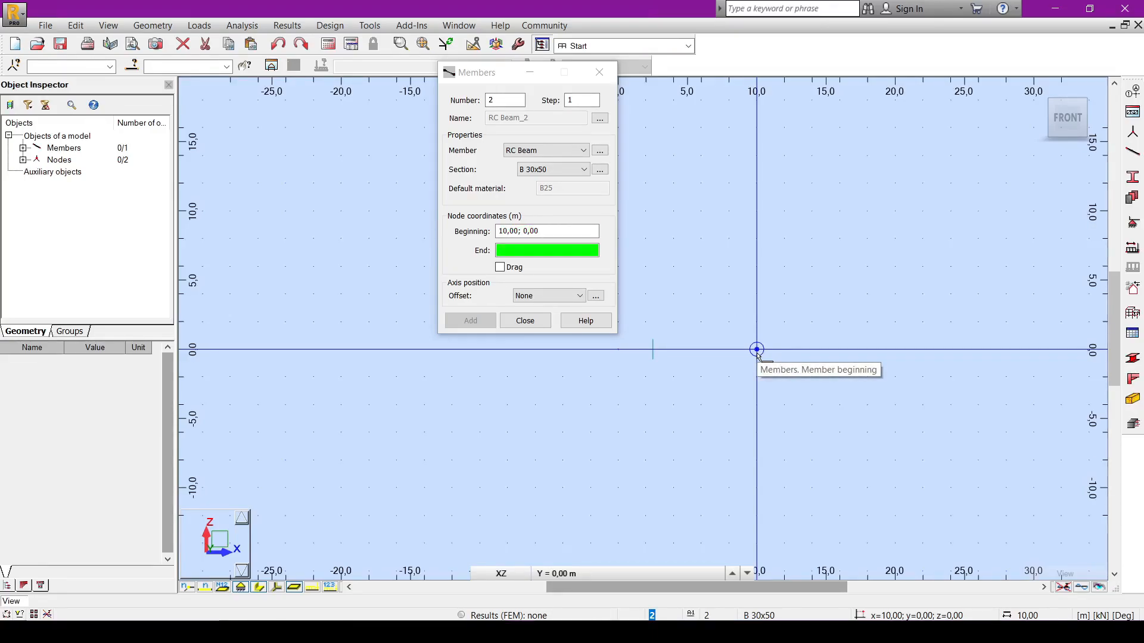
{"action": "scroll", "coordinate": [815, 356], "scroll_direction": "up", "scroll_amount": 1}
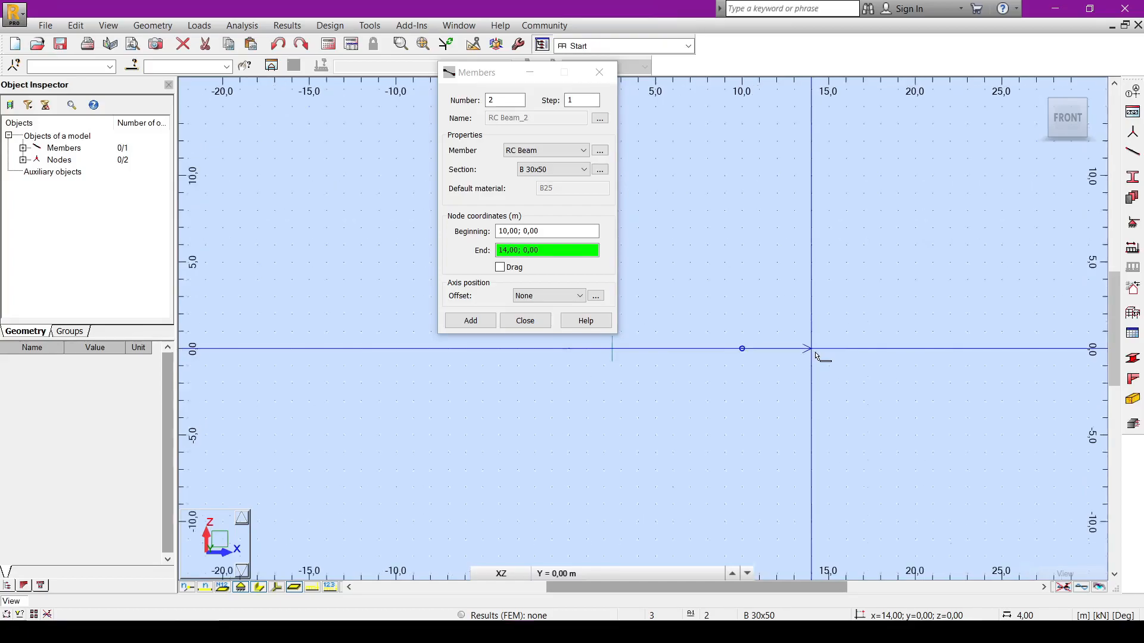
{"action": "left_click", "coordinate": [823, 355]}
{"action": "right_click", "coordinate": [688, 244]}
{"action": "left_click", "coordinate": [782, 269]}
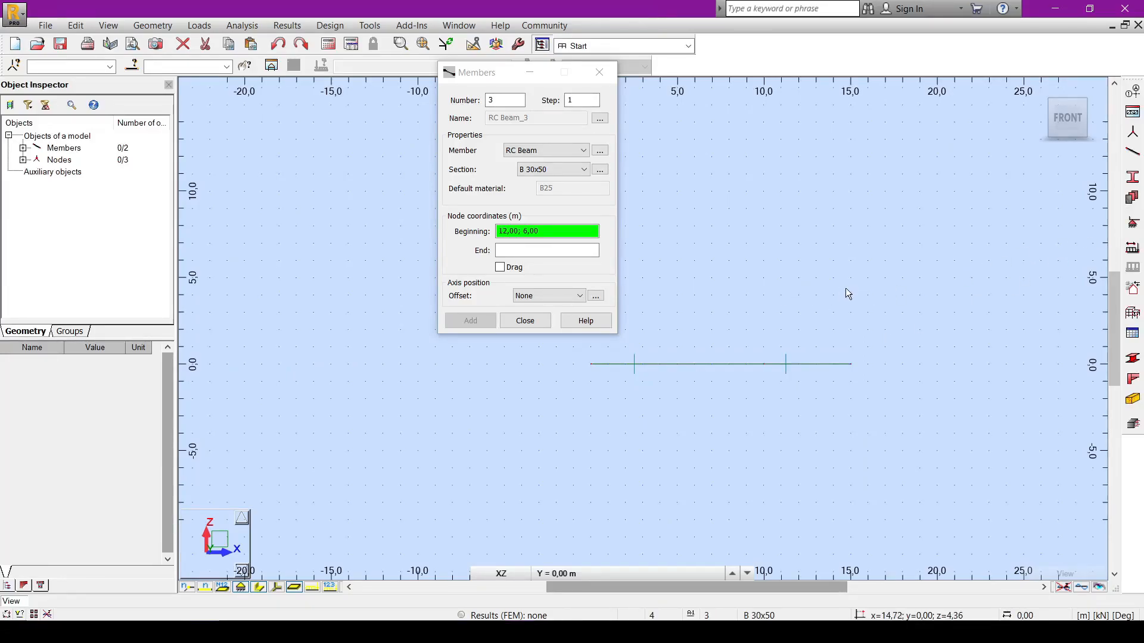
Check the support layout in the PDF problem statement and assign a Pinned support to the beam's node at X = 0.
{"action": "left_click", "coordinate": [1133, 225]}
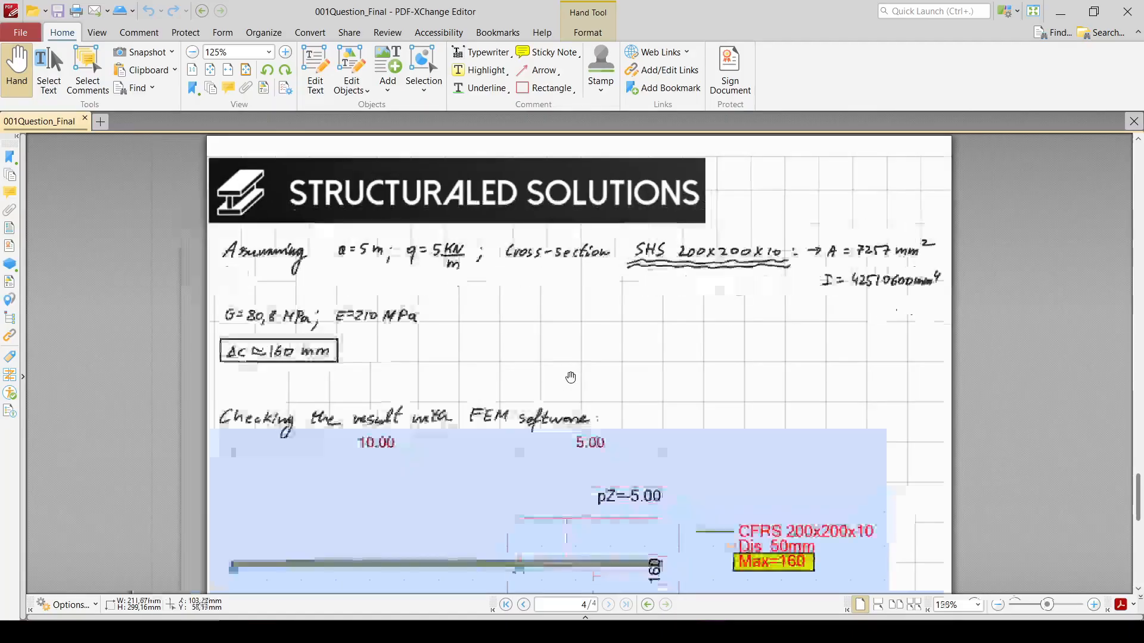
{"action": "scroll", "coordinate": [546, 416], "scroll_direction": "up", "scroll_amount": 15}
{"action": "scroll", "coordinate": [513, 332], "scroll_direction": "up", "scroll_amount": 2, "text": "ctrl"}
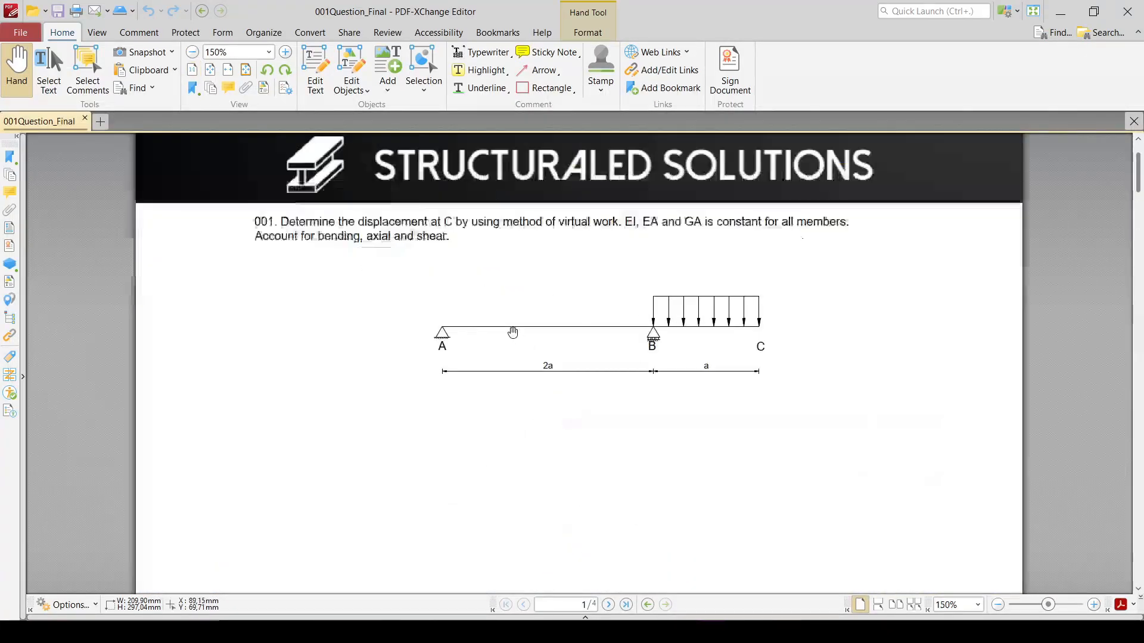
{"action": "scroll", "coordinate": [512, 333], "scroll_direction": "up", "scroll_amount": 1, "text": "ctrl"}
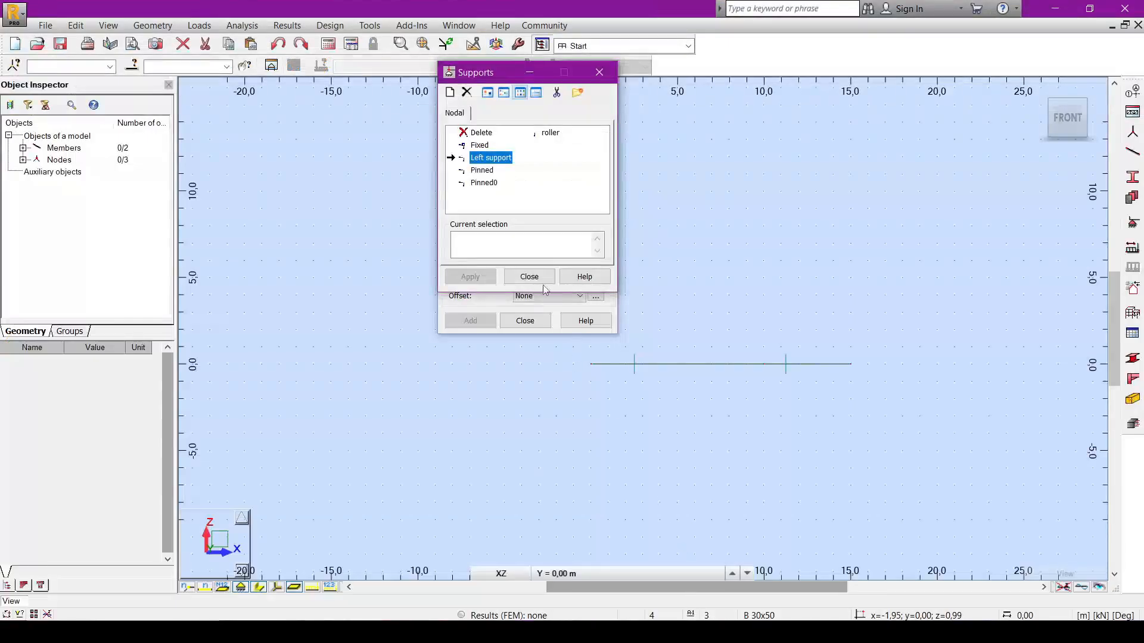
{"action": "left_click", "coordinate": [482, 171]}
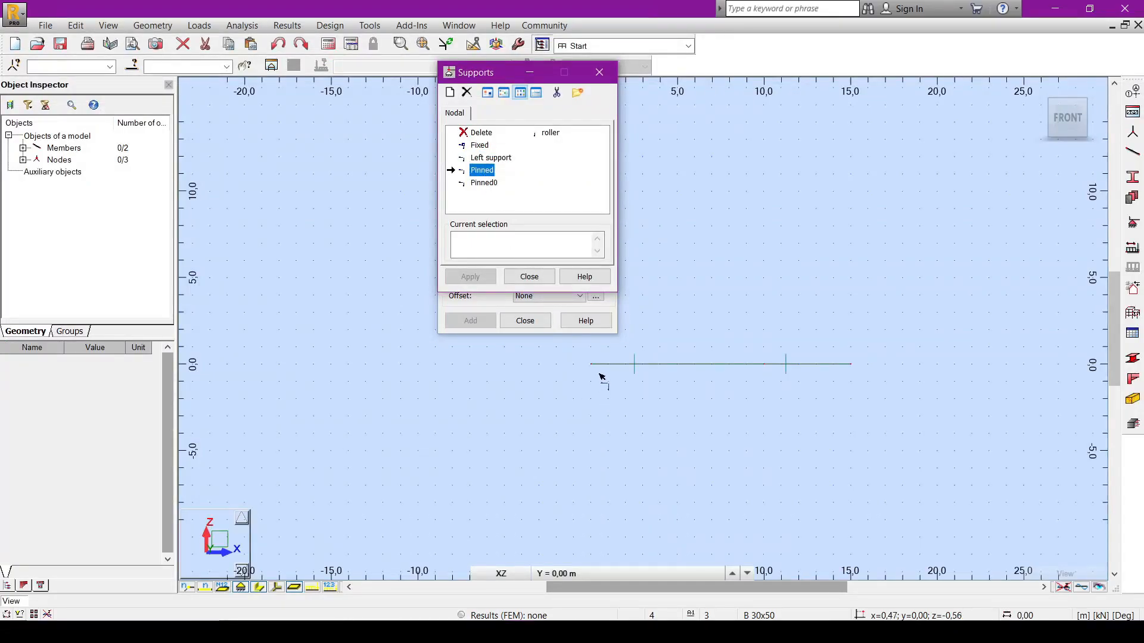
{"action": "left_click", "coordinate": [591, 364]}
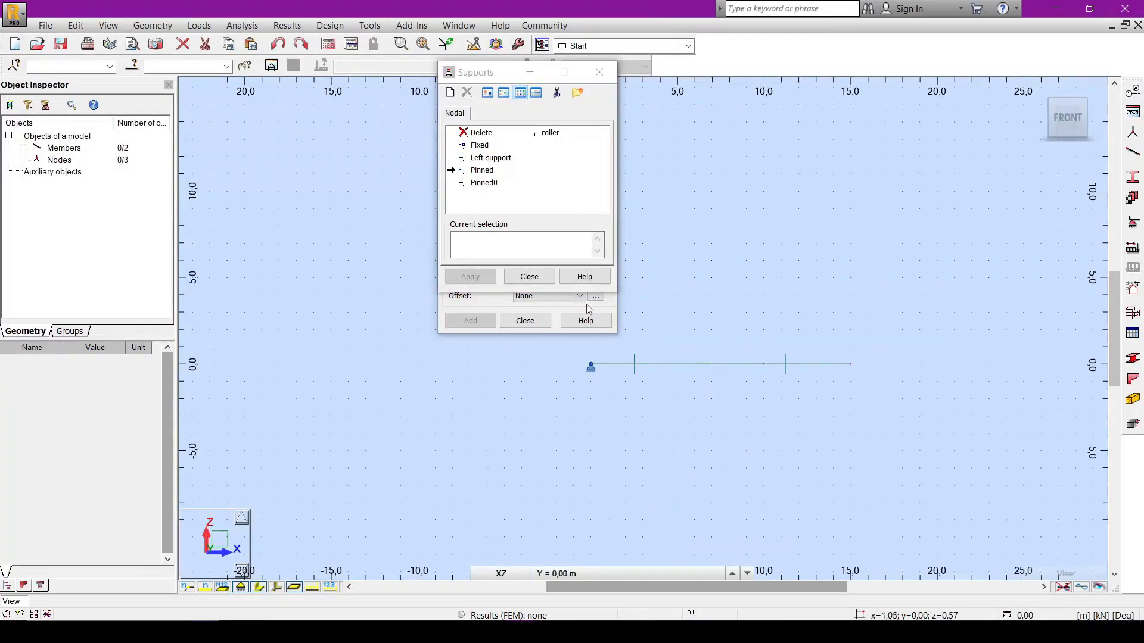
Assign the roller support to the intermediate beam node at X = 10 m and finish defining supports and members.
{"action": "left_click", "coordinate": [549, 132]}
{"action": "left_click", "coordinate": [766, 365]}
{"action": "right_click", "coordinate": [775, 253]}
{"action": "left_click", "coordinate": [777, 275]}
{"action": "middle_click_drag", "start_coordinate": [746, 358], "coordinate": [731, 380]}
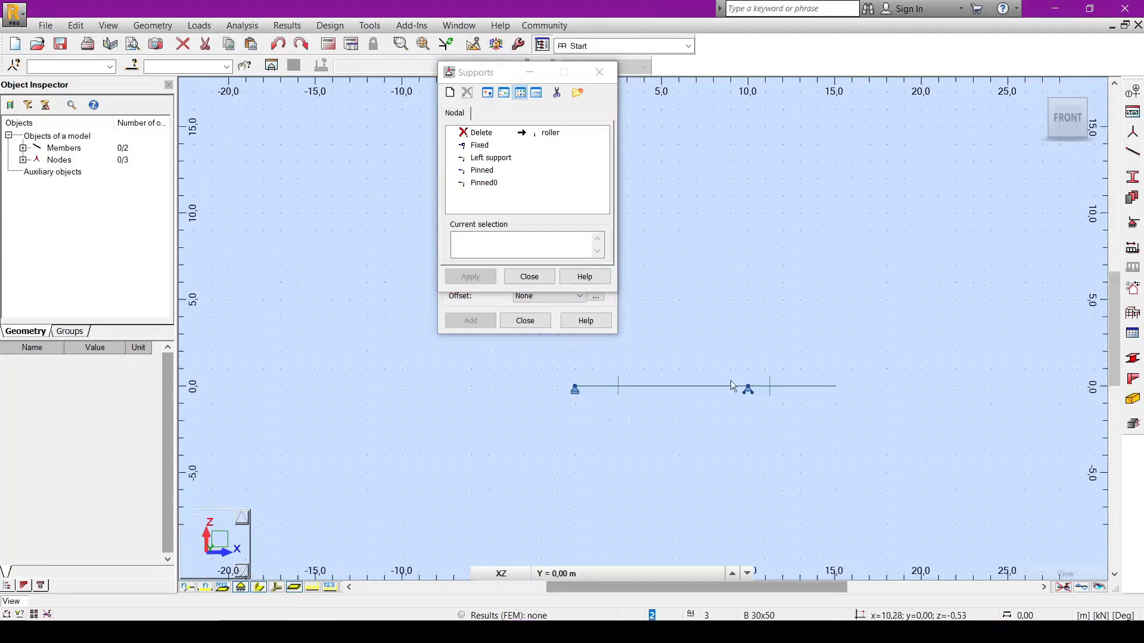
{"action": "left_click", "coordinate": [529, 276]}
{"action": "left_click", "coordinate": [529, 325]}
Add load case 1 named DL1 with nature dead and subnature Structural.
{"action": "middle_click_drag", "start_coordinate": [644, 384], "coordinate": [577, 398]}
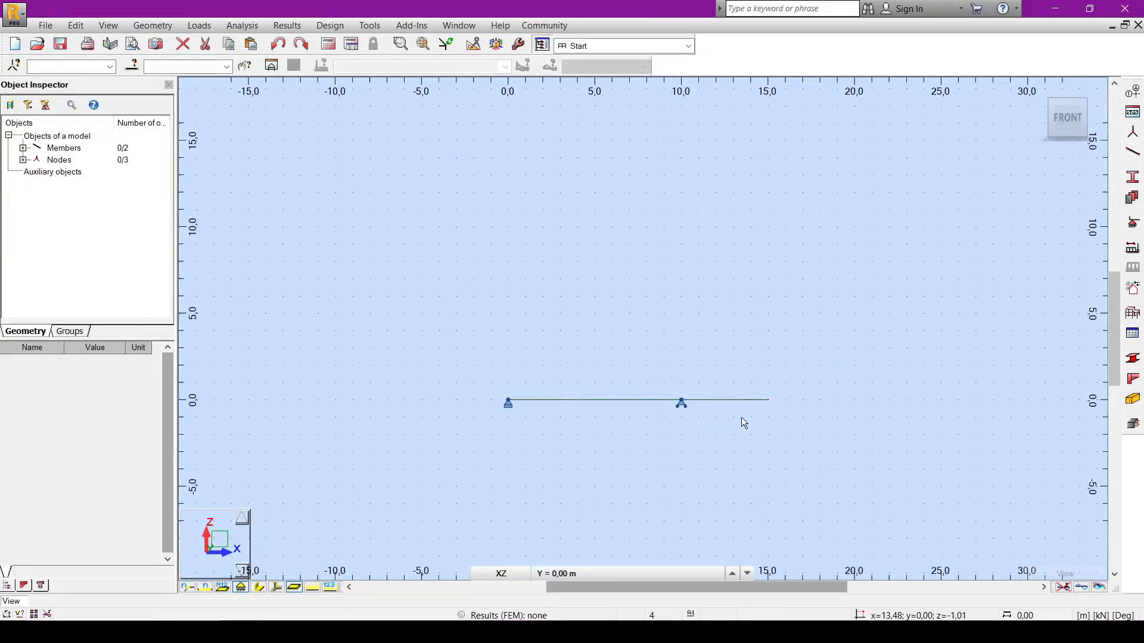
{"action": "middle_click_drag", "start_coordinate": [743, 421], "coordinate": [685, 408]}
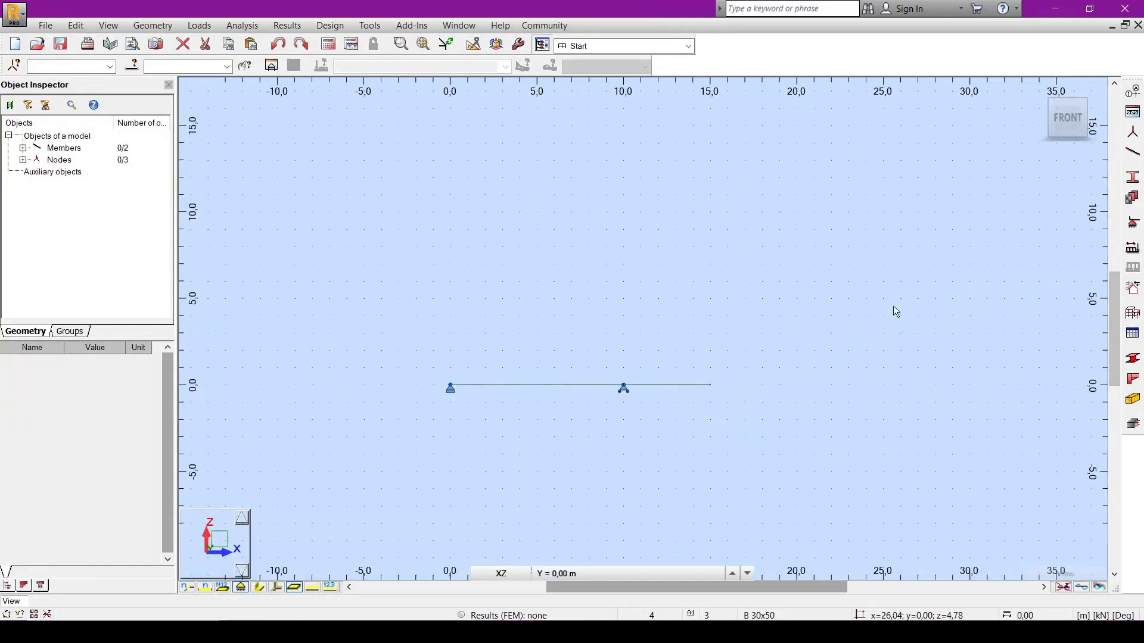
{"action": "left_click", "coordinate": [1132, 247]}
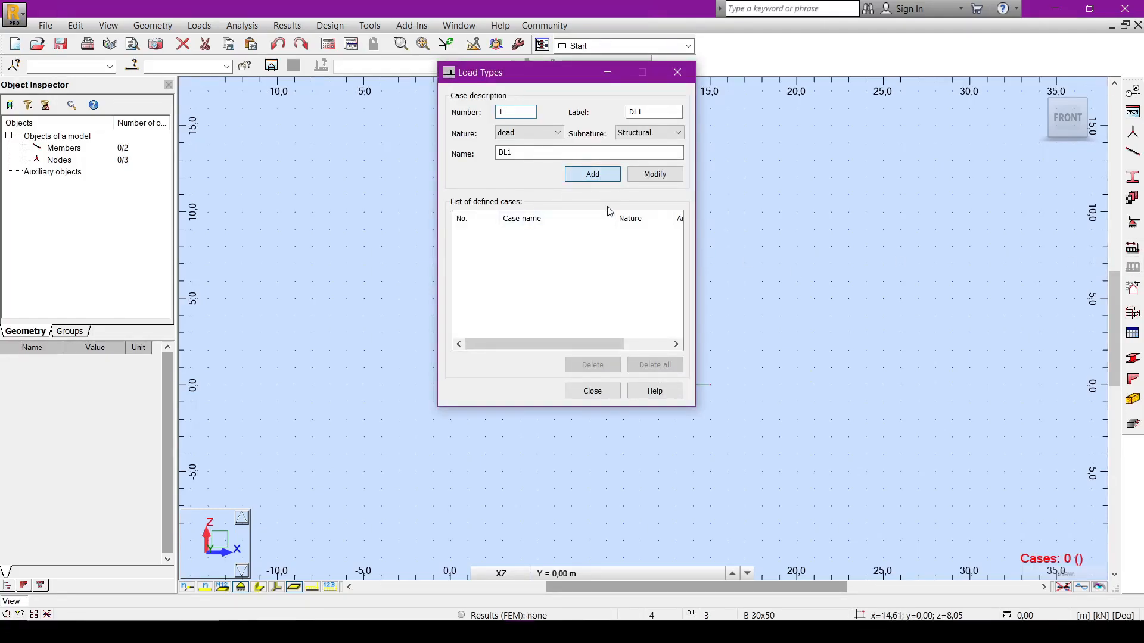
{"action": "key", "text": "Return"}
{"action": "left_click", "coordinate": [598, 394]}
{"action": "right_click", "coordinate": [491, 298]}
{"action": "left_click", "coordinate": [524, 321]}
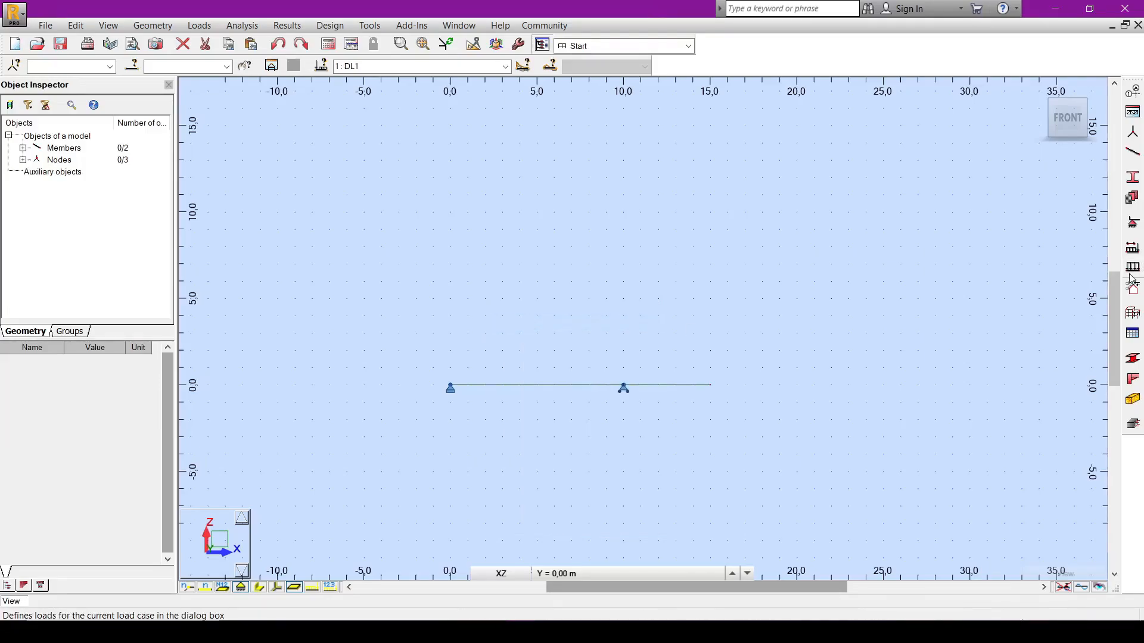
Apply a uniform member load of -5 kN/m in global Z to the 5 m overhang and display its value.
{"action": "left_click", "coordinate": [1132, 273]}
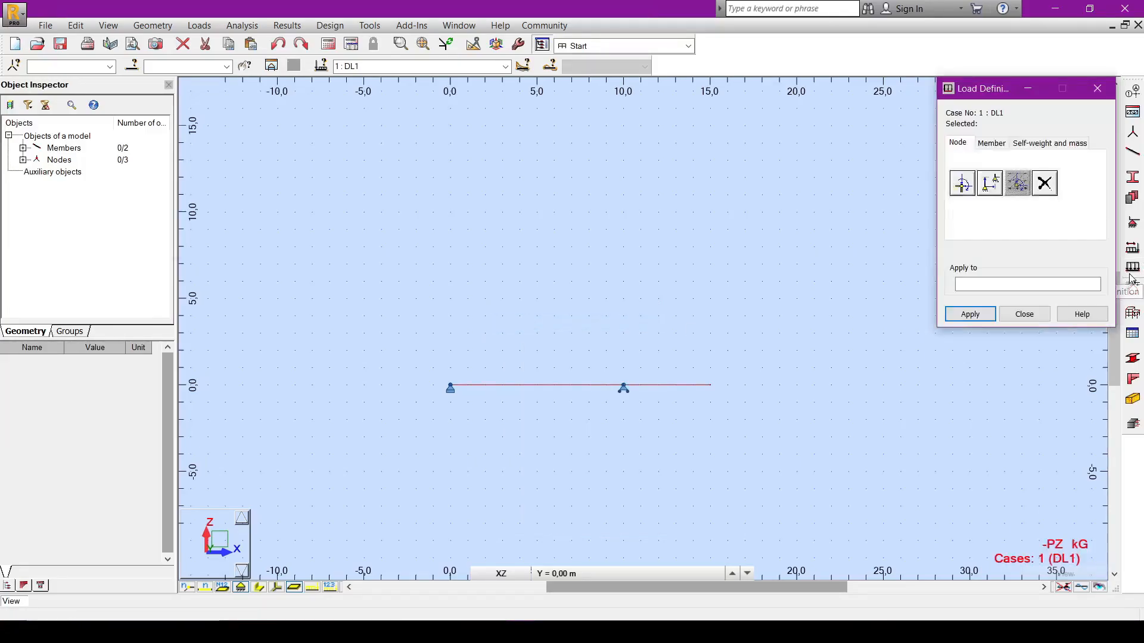
{"action": "left_click", "coordinate": [986, 145]}
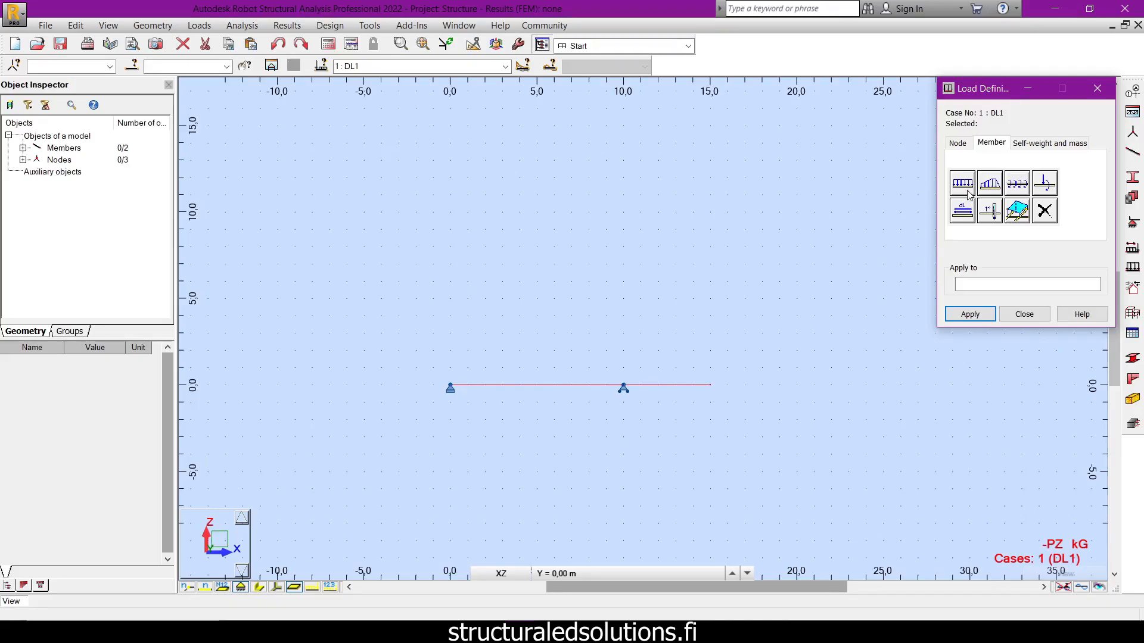
{"action": "left_click", "coordinate": [968, 193]}
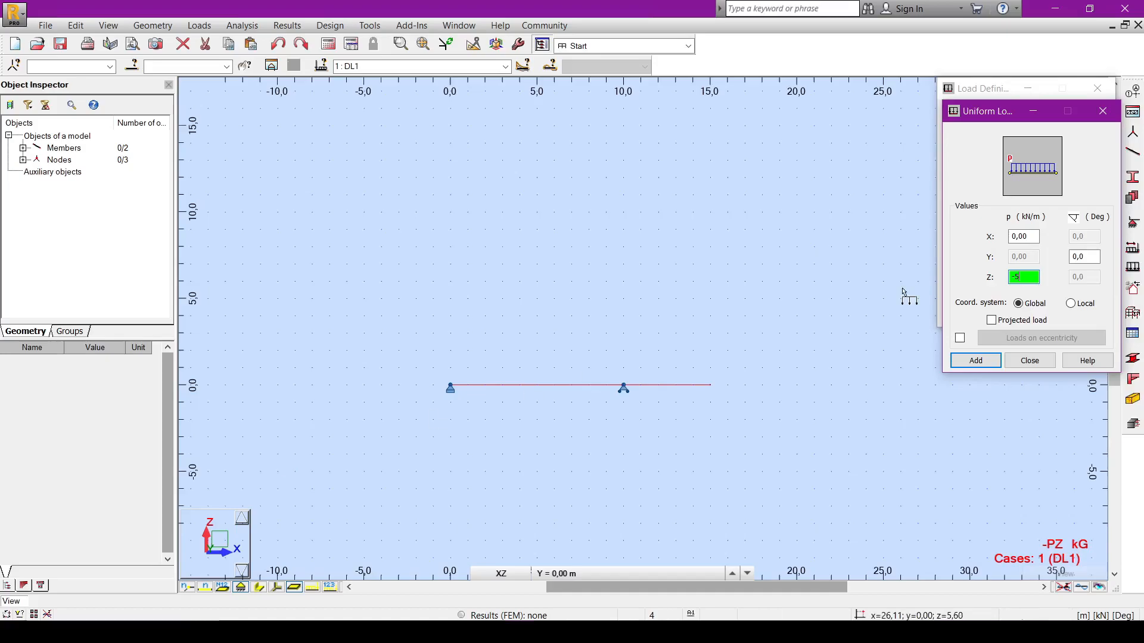
{"action": "left_click", "coordinate": [995, 362]}
{"action": "left_click", "coordinate": [658, 384]}
{"action": "right_click", "coordinate": [649, 282]}
{"action": "left_click", "coordinate": [669, 306]}
{"action": "left_click", "coordinate": [330, 587]}
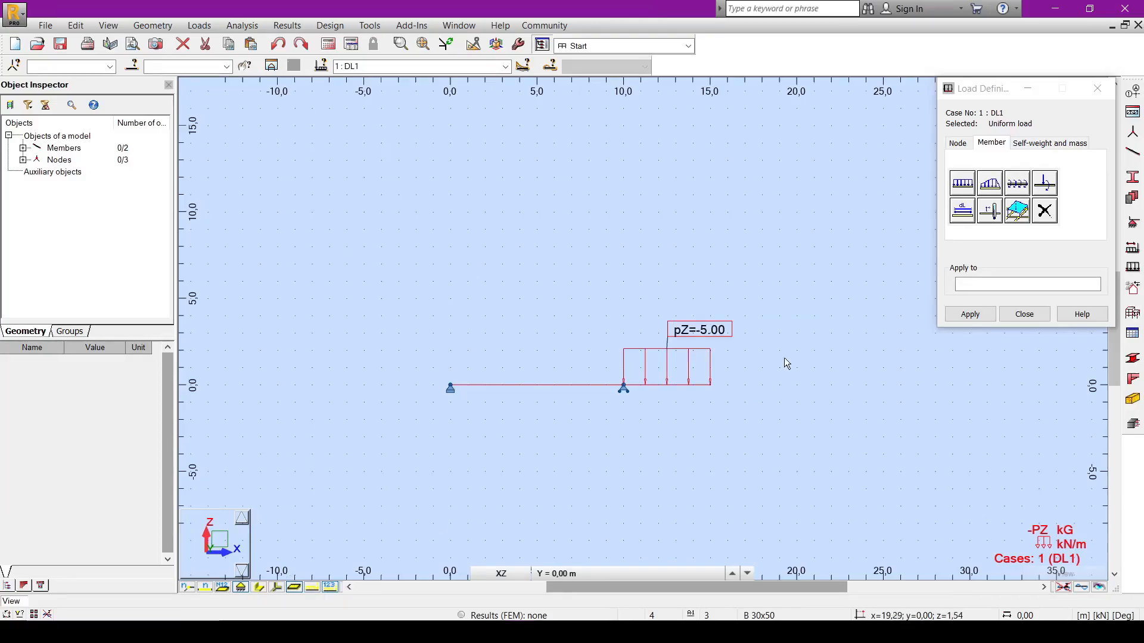
{"action": "scroll", "coordinate": [688, 333], "scroll_direction": "up", "scroll_amount": 1}
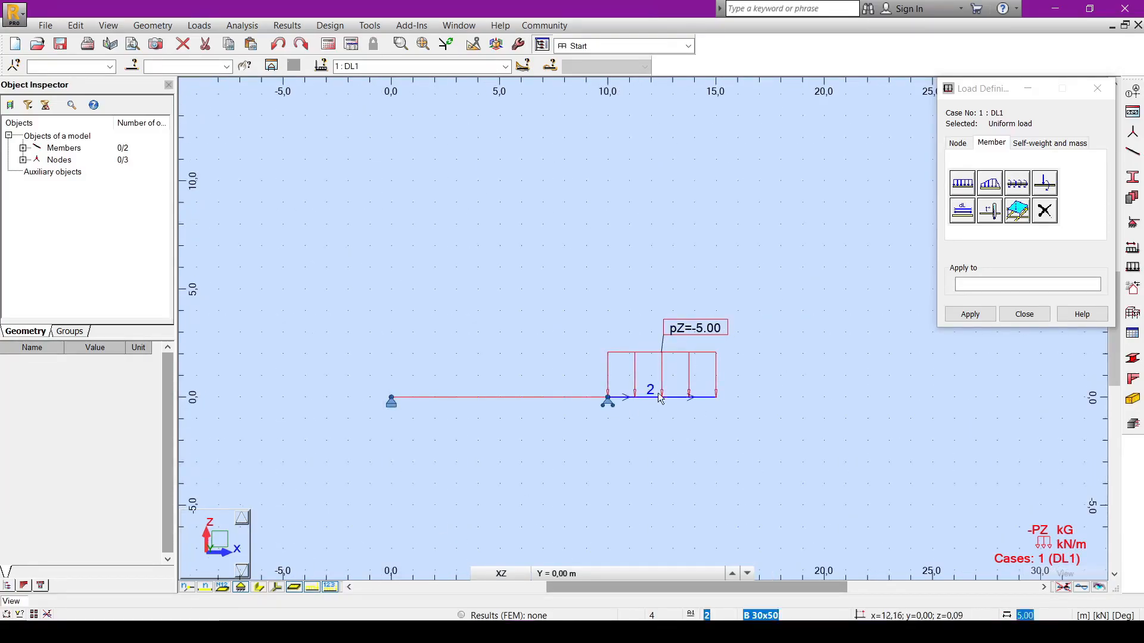
Finish the load definition, run the structural analysis, and dismiss the calculation messages after reviewing the members' section and material properties.
{"action": "left_click", "coordinate": [1096, 88]}
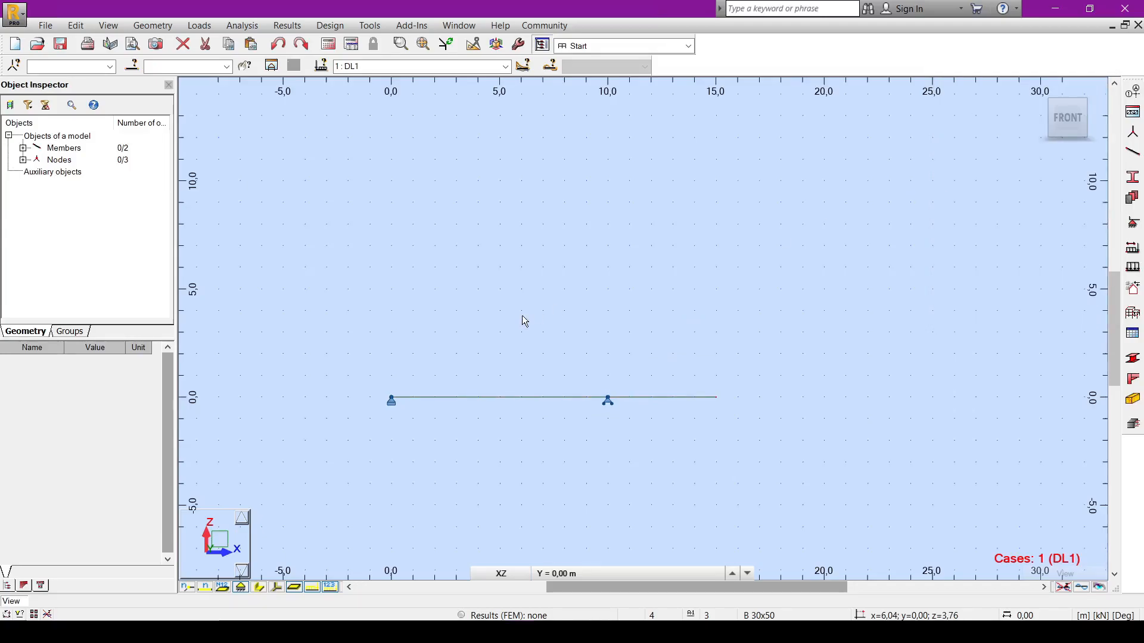
{"action": "left_click", "coordinate": [328, 45]}
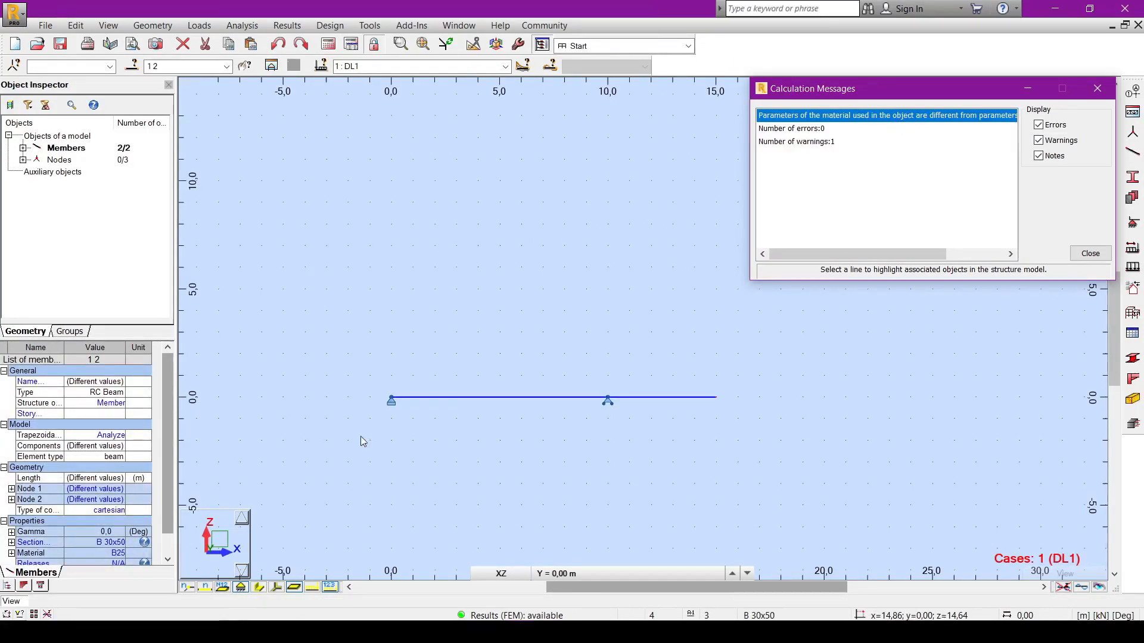
{"action": "left_click_drag", "start_coordinate": [167, 477], "coordinate": [171, 504]}
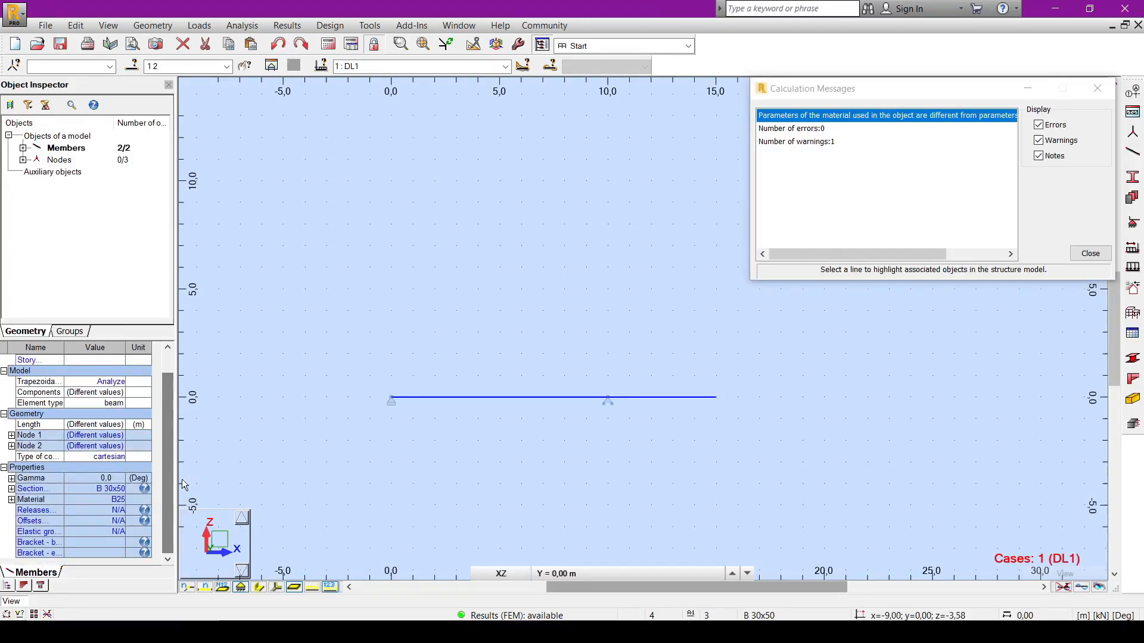
{"action": "left_click", "coordinate": [1090, 254]}
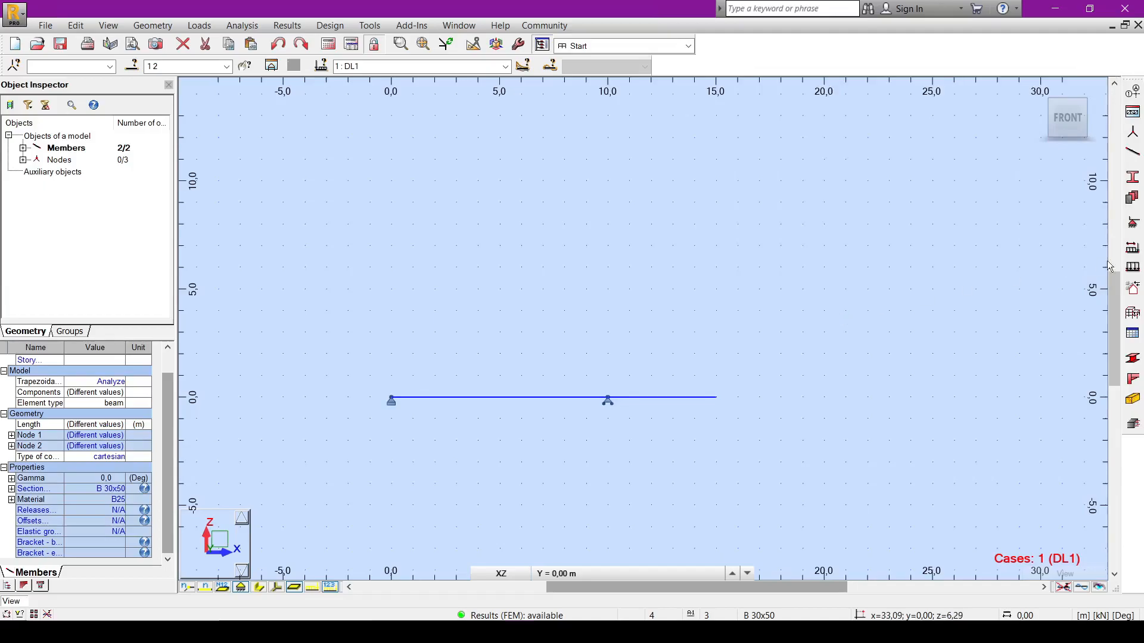
Assign the CFRS 200x200x10 section to both beam members and finish the section assignment.
{"action": "left_click", "coordinate": [1132, 177]}
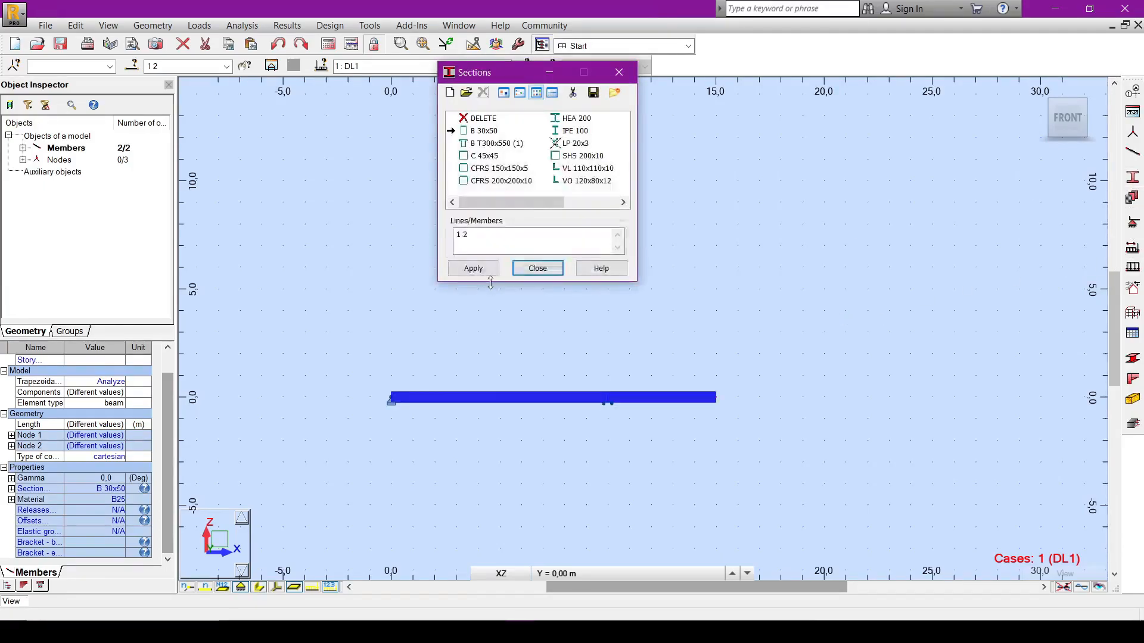
{"action": "left_click", "coordinate": [518, 184]}
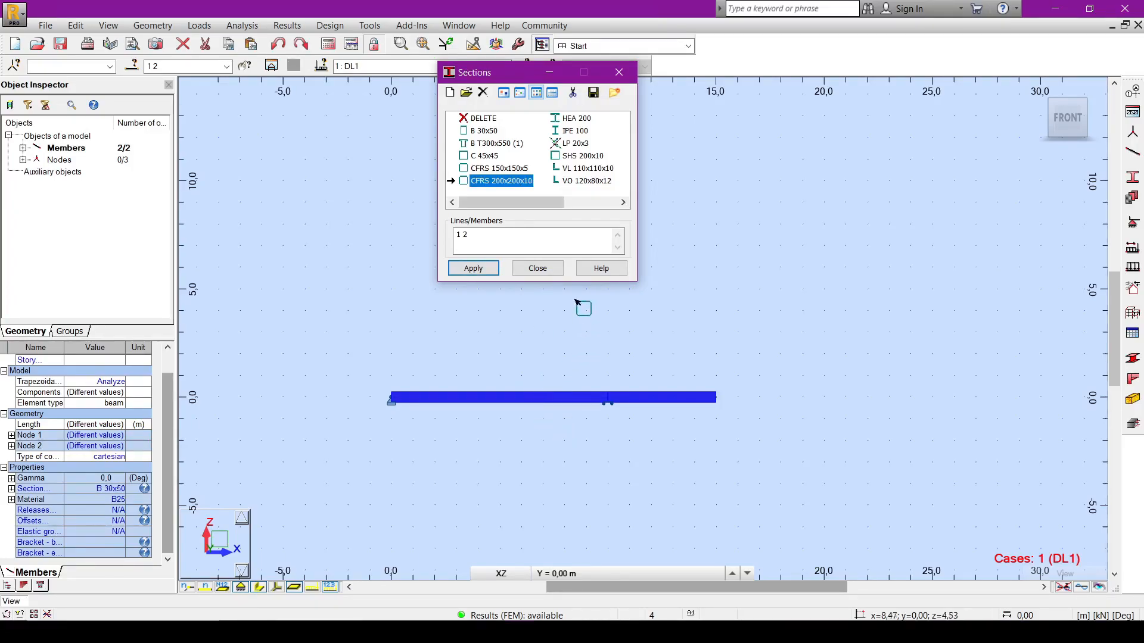
{"action": "left_click", "coordinate": [474, 268]}
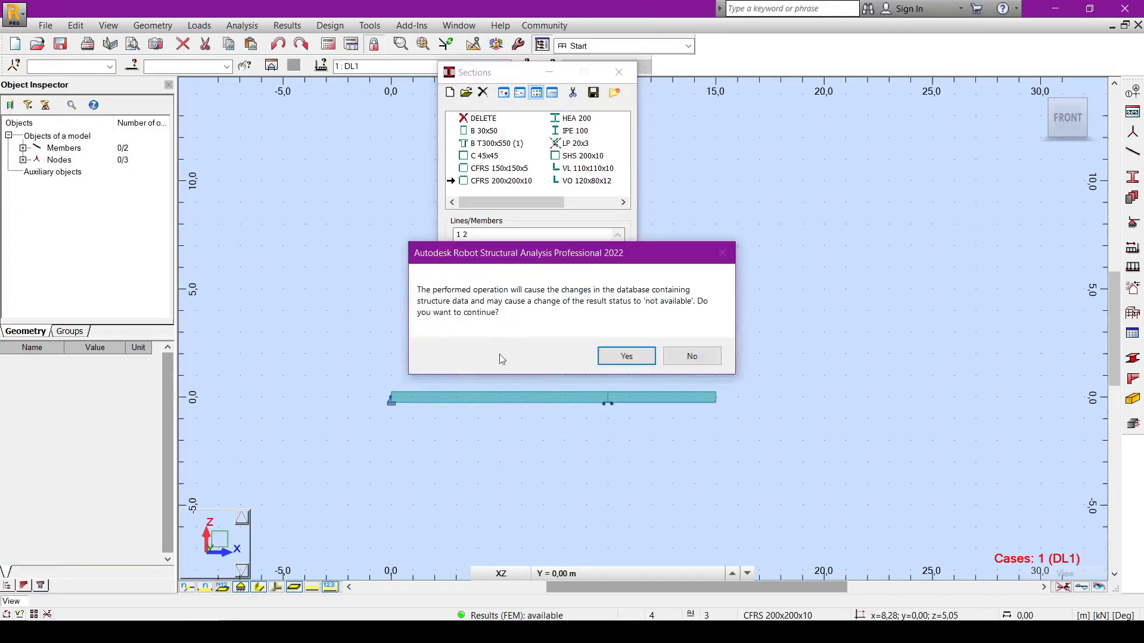
{"action": "left_click", "coordinate": [626, 357]}
{"action": "right_click", "coordinate": [537, 340]}
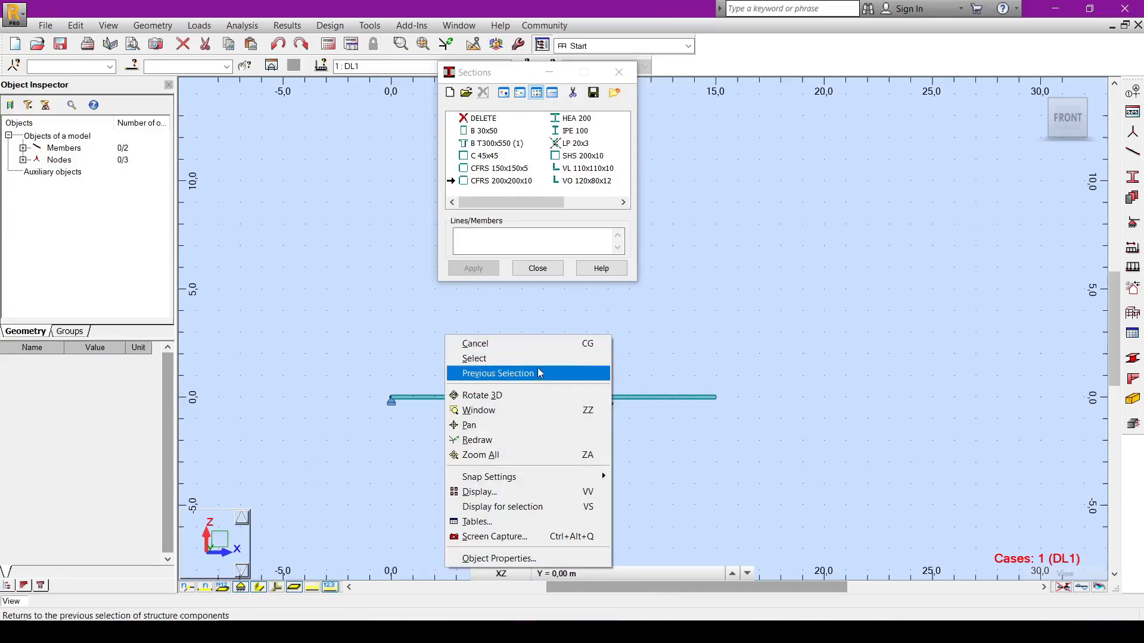
{"action": "left_click", "coordinate": [537, 359]}
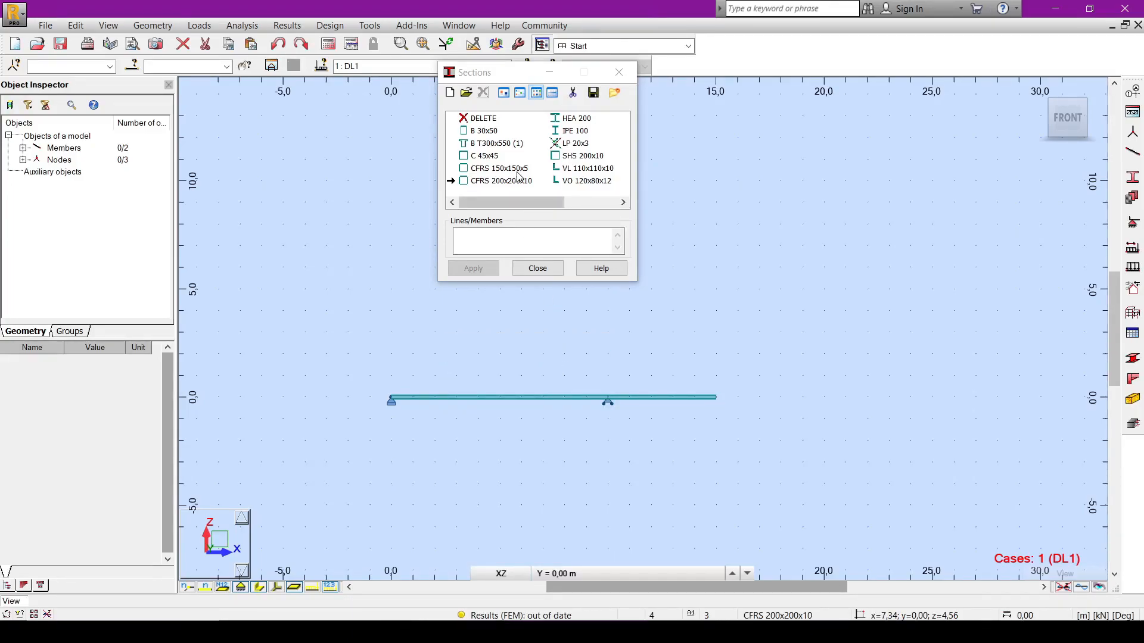
{"action": "left_click", "coordinate": [511, 187]}
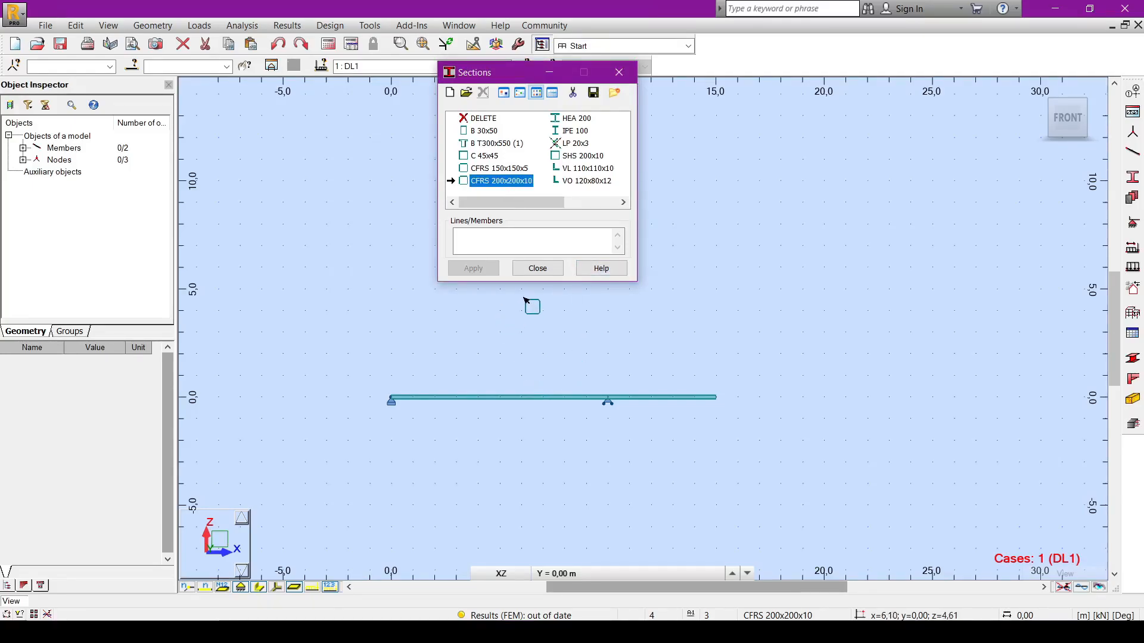
{"action": "left_click", "coordinate": [537, 268]}
{"action": "right_click", "coordinate": [516, 288]}
{"action": "left_click", "coordinate": [516, 307]}
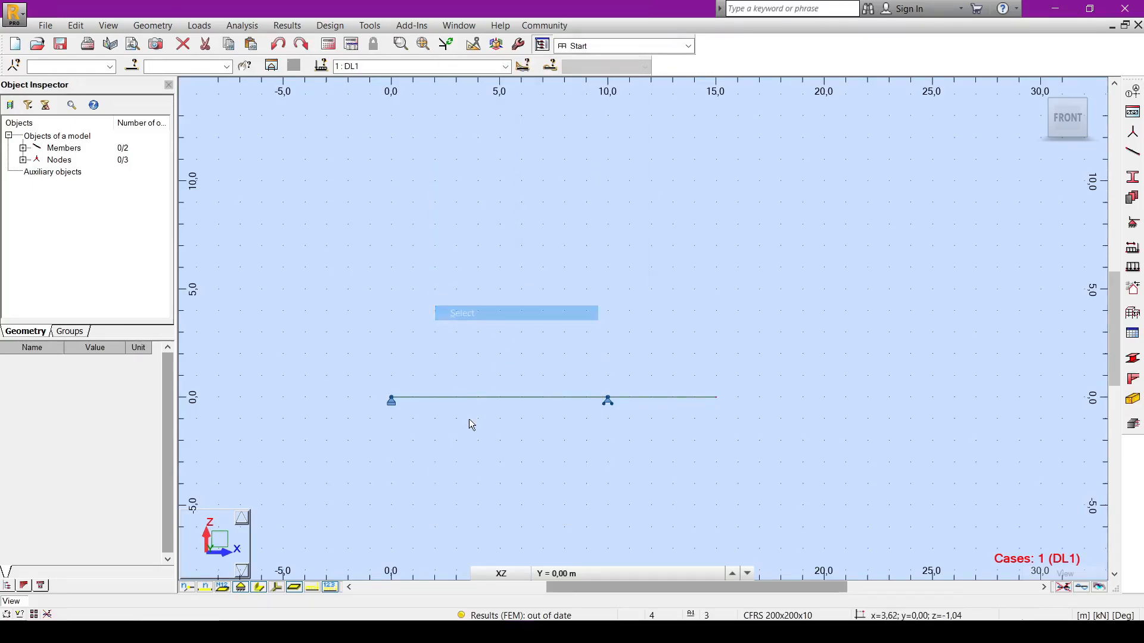
Check the section and material of the 10 m span and rerun the structural analysis.
{"action": "left_click", "coordinate": [483, 397]}
{"action": "left_click", "coordinate": [482, 397]}
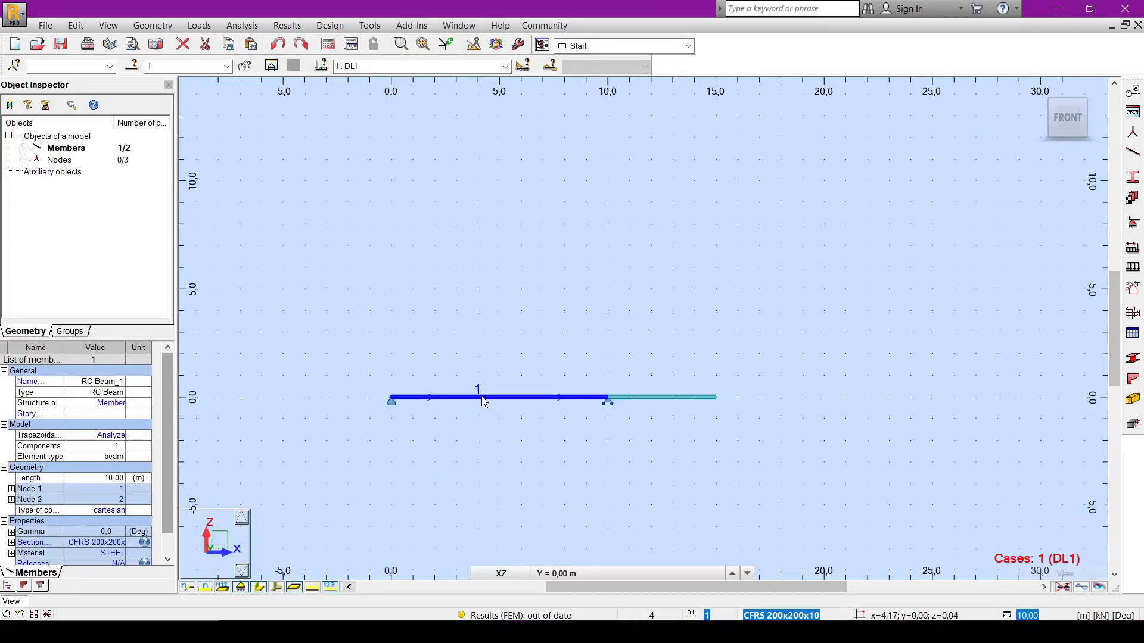
{"action": "left_click", "coordinate": [328, 44]}
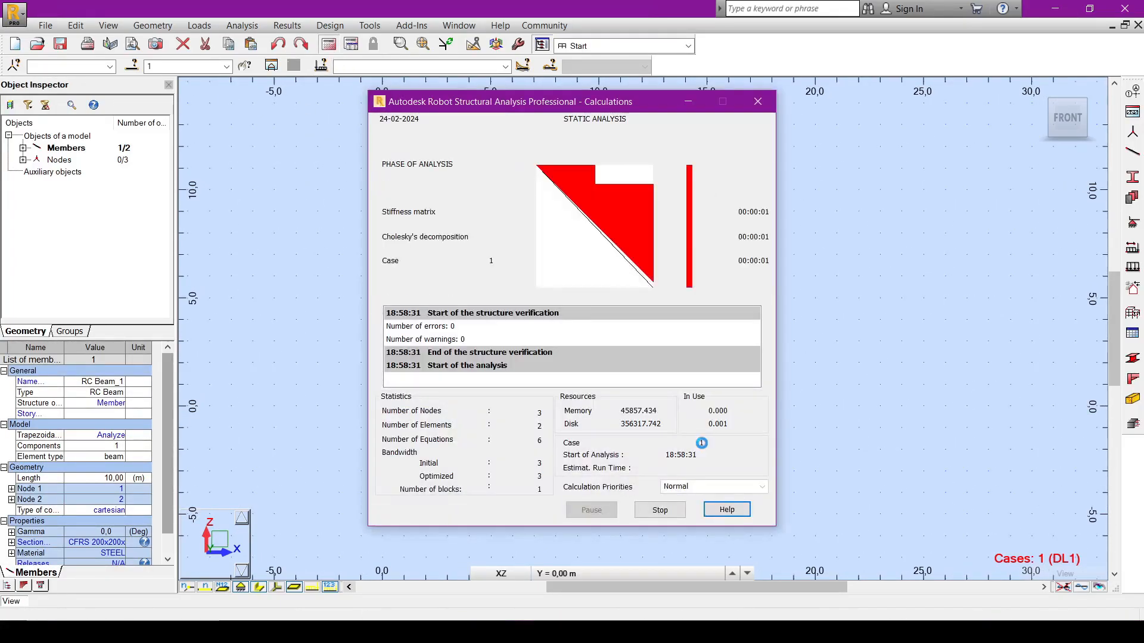
{"action": "left_click", "coordinate": [598, 476]}
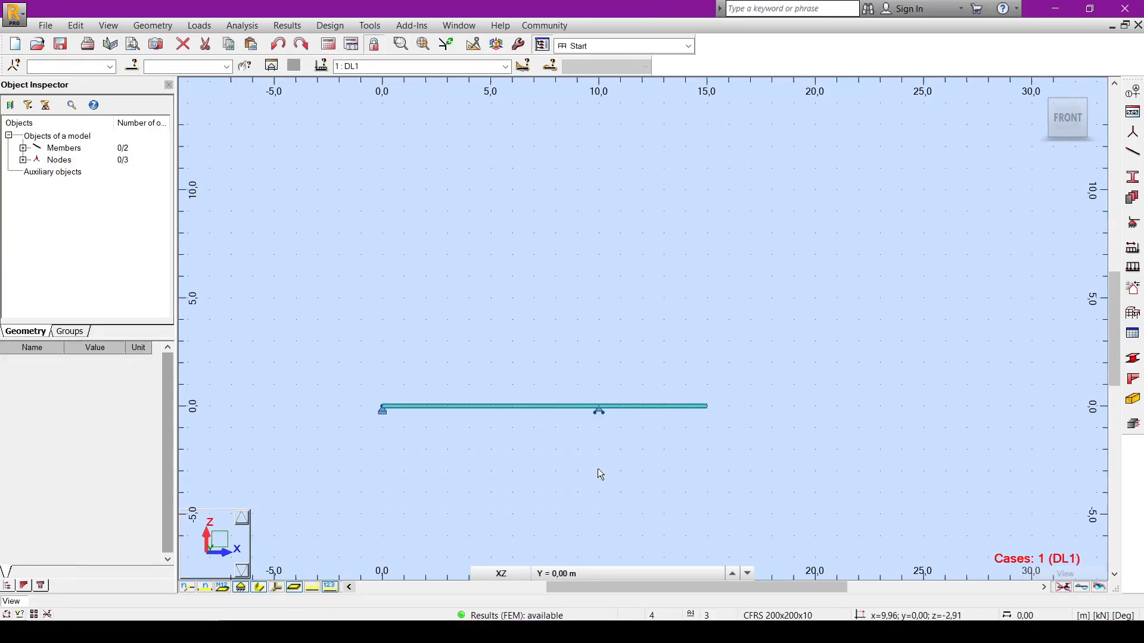
{"action": "middle_click_drag", "start_coordinate": [603, 468], "coordinate": [609, 452]}
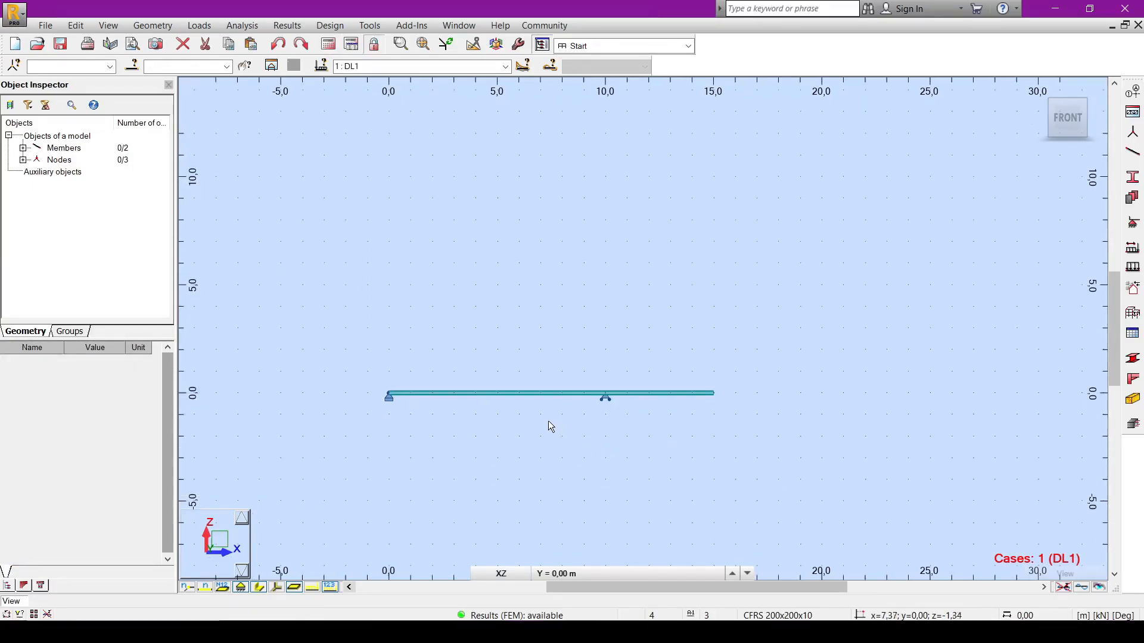
Remove the self-weight load from case DL1 in the loads table, keeping only the uniform load.
{"action": "left_click", "coordinate": [688, 46]}
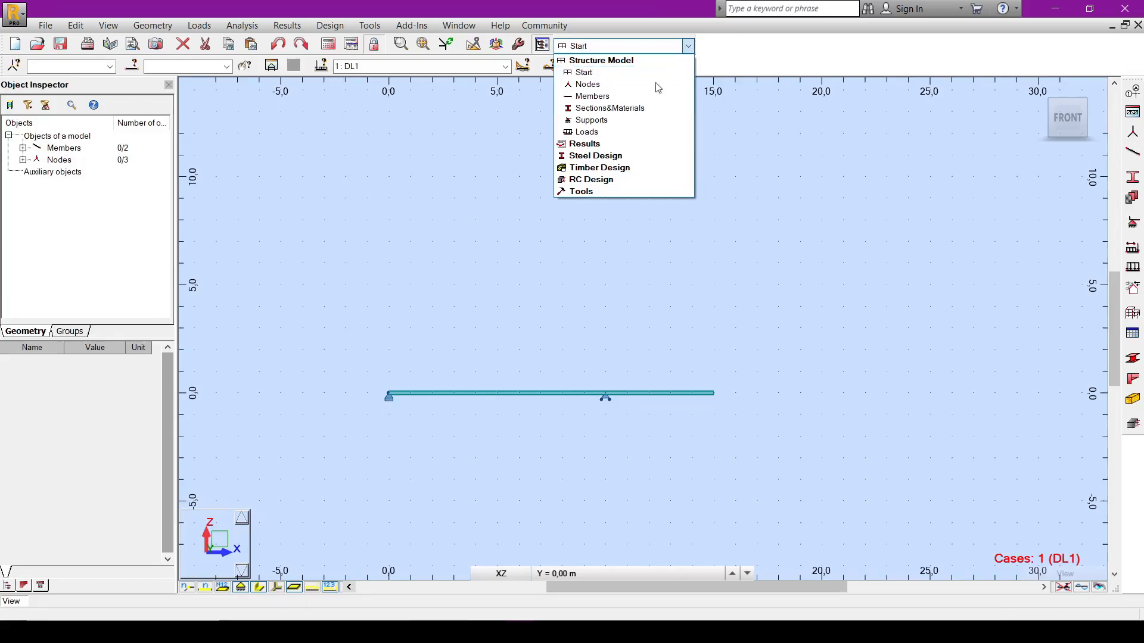
{"action": "left_click", "coordinate": [639, 136]}
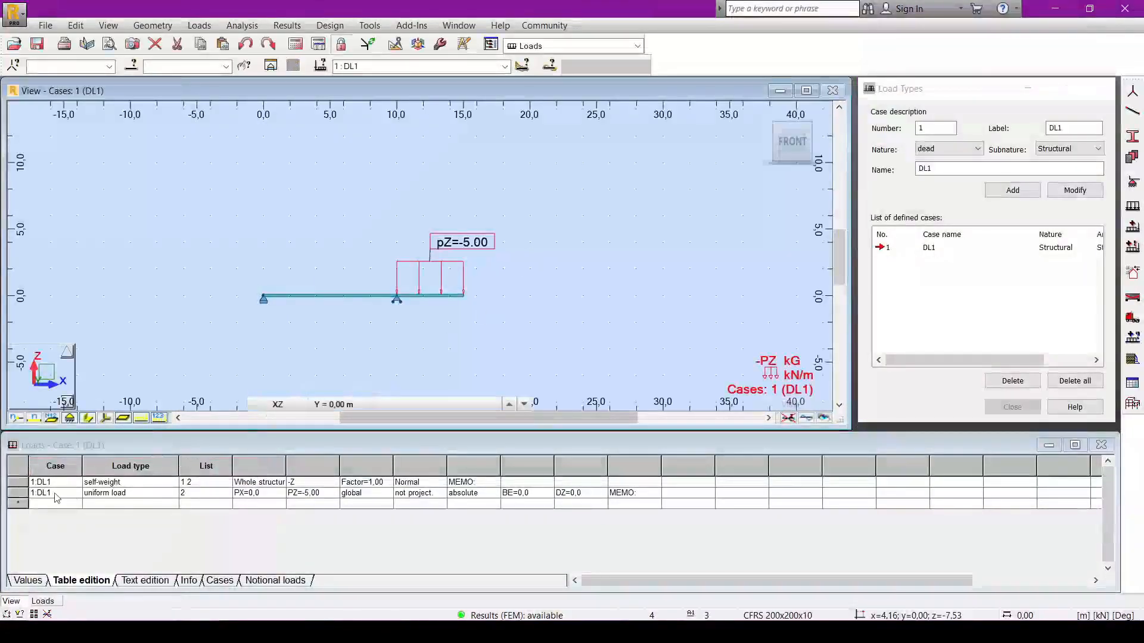
{"action": "right_click", "coordinate": [18, 482]}
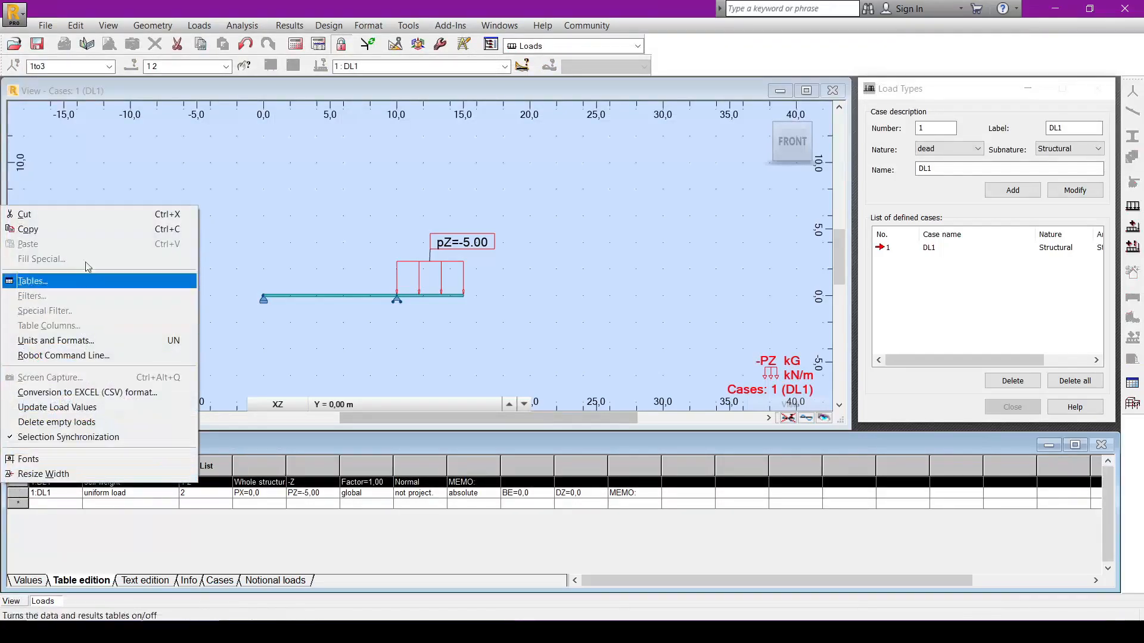
{"action": "left_click", "coordinate": [100, 222]}
{"action": "left_click", "coordinate": [627, 354]}
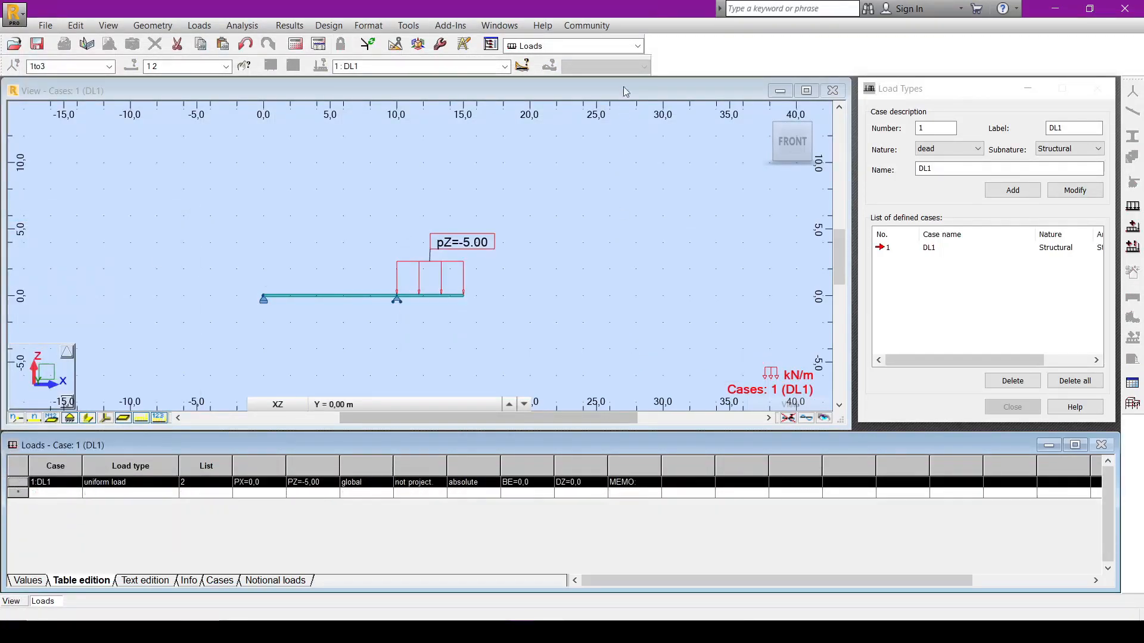
Return to the Start layout and recalculate the structure.
{"action": "left_click", "coordinate": [639, 48]}
{"action": "left_click", "coordinate": [595, 74]}
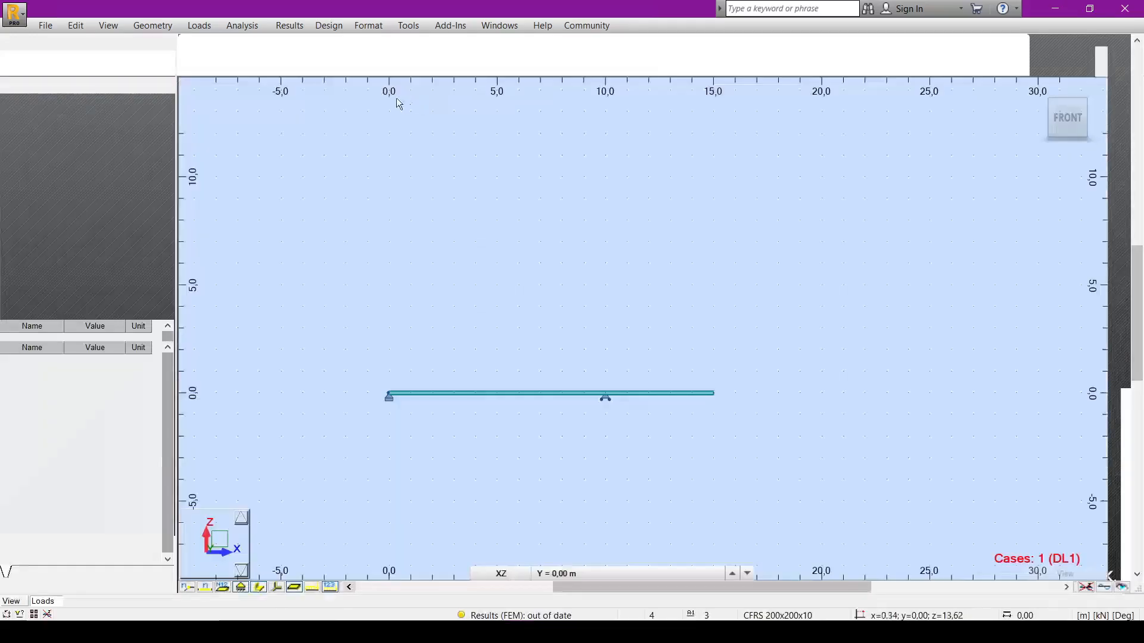
{"action": "left_click", "coordinate": [351, 44]}
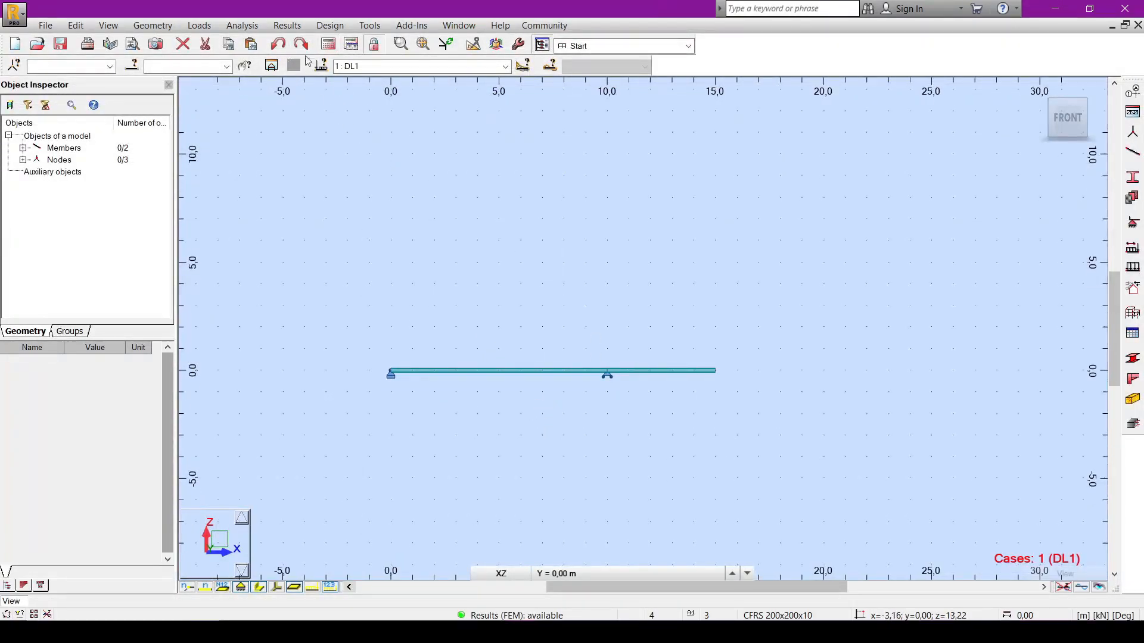
Show the members' Deformation diagram with text value descriptions and a normalized scale.
{"action": "left_click", "coordinate": [287, 25]}
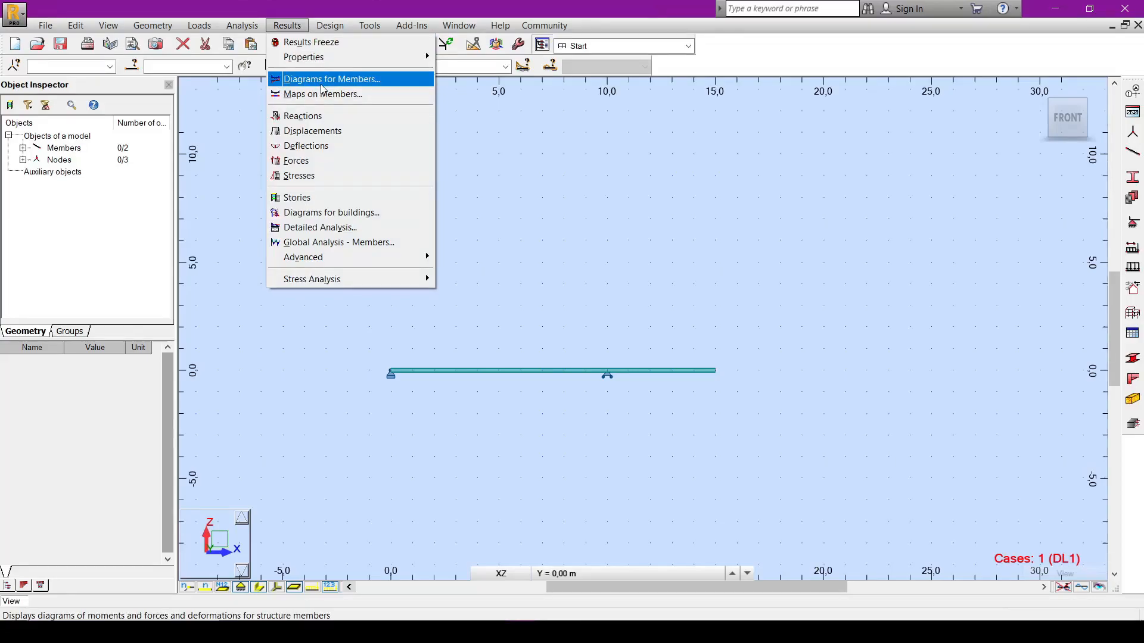
{"action": "left_click", "coordinate": [322, 90]}
{"action": "left_click", "coordinate": [992, 114]}
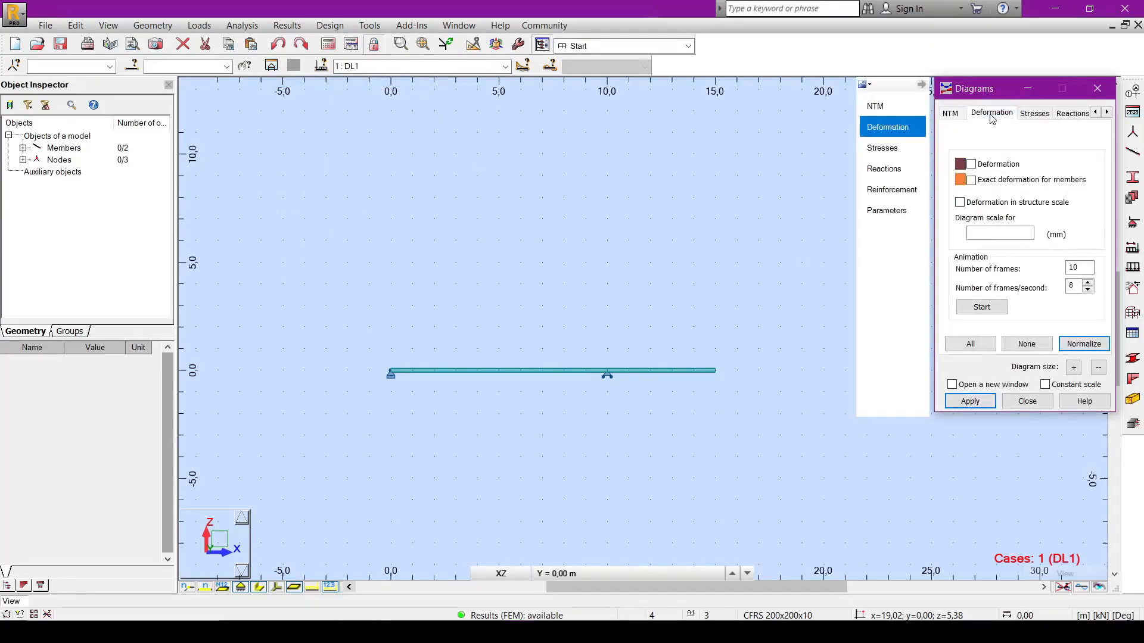
{"action": "left_click", "coordinate": [905, 211]}
{"action": "left_click", "coordinate": [1056, 181]}
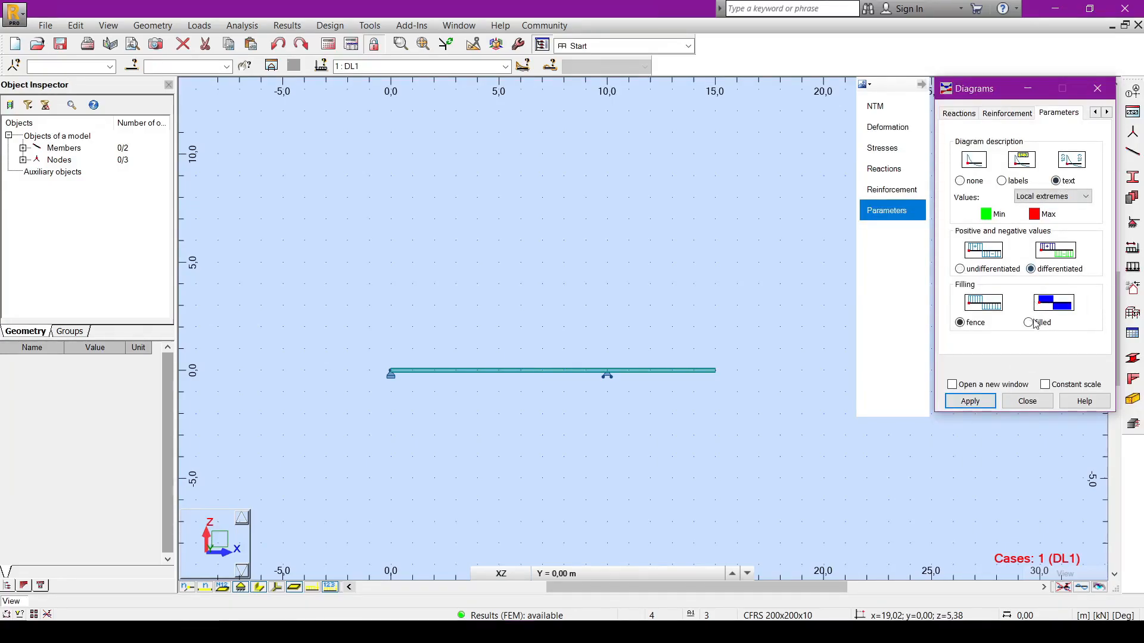
{"action": "left_click", "coordinate": [891, 126]}
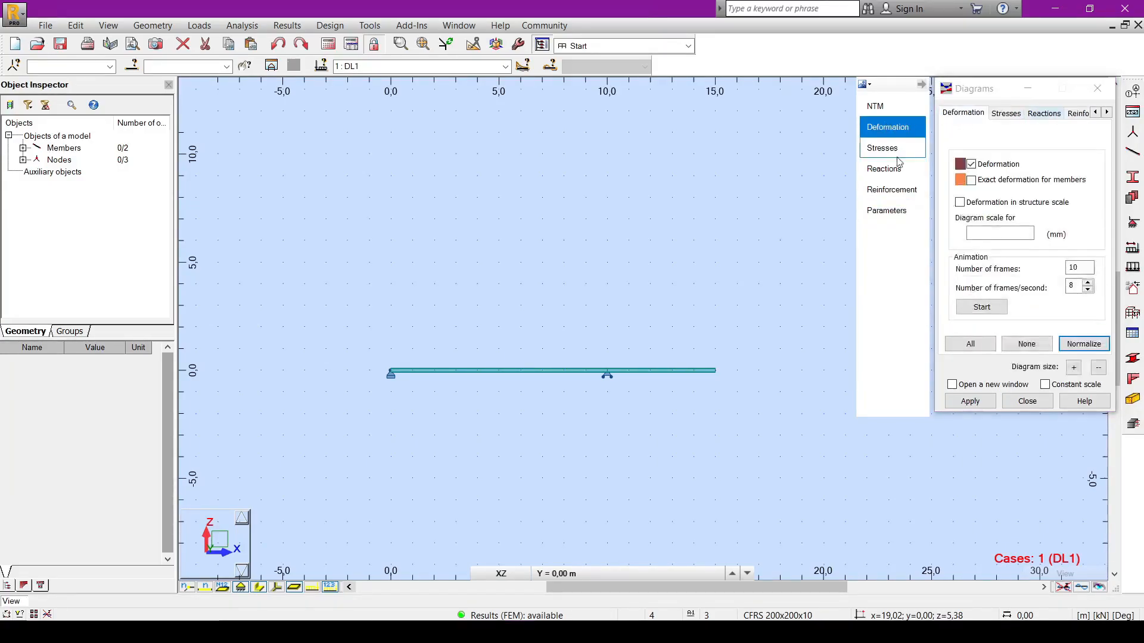
{"action": "left_click", "coordinate": [1068, 350]}
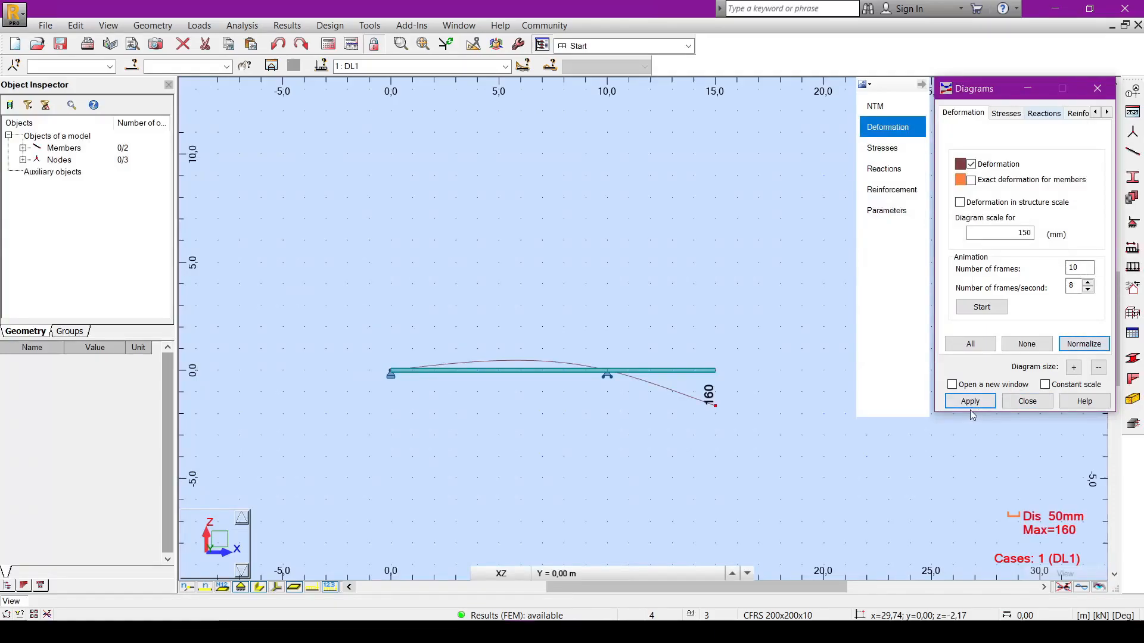
Display the load on the overhang together with the deformed shape and examine the displacement at the beam's free end.
{"action": "middle_click_drag", "start_coordinate": [614, 423], "coordinate": [570, 421]}
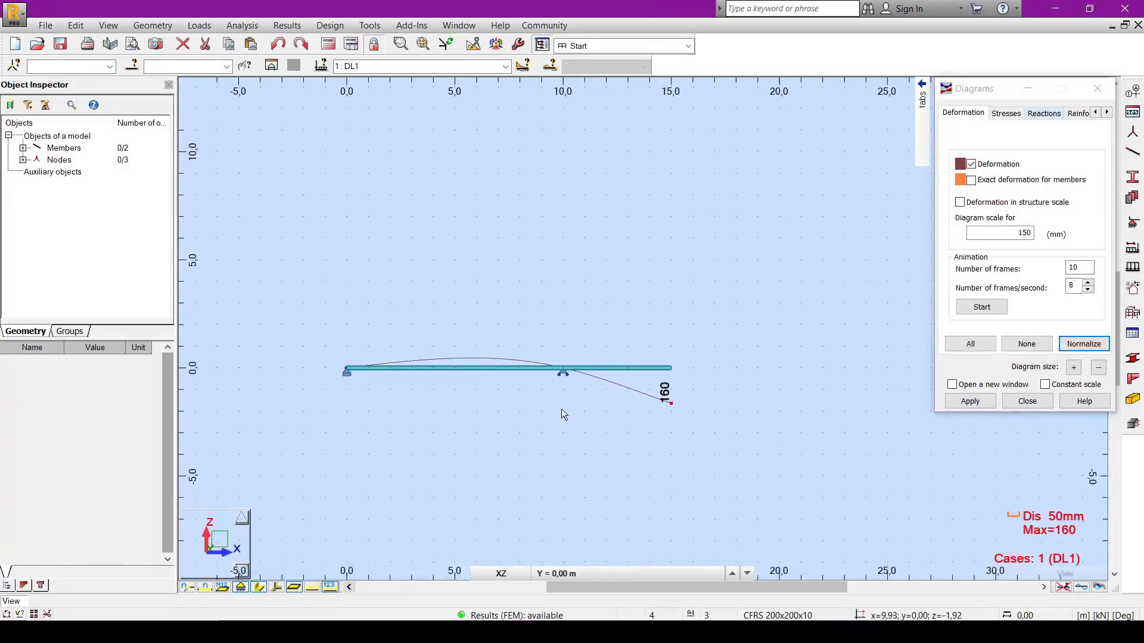
{"action": "left_click", "coordinate": [312, 586]}
{"action": "scroll", "coordinate": [687, 398], "scroll_direction": "up", "scroll_amount": 1}
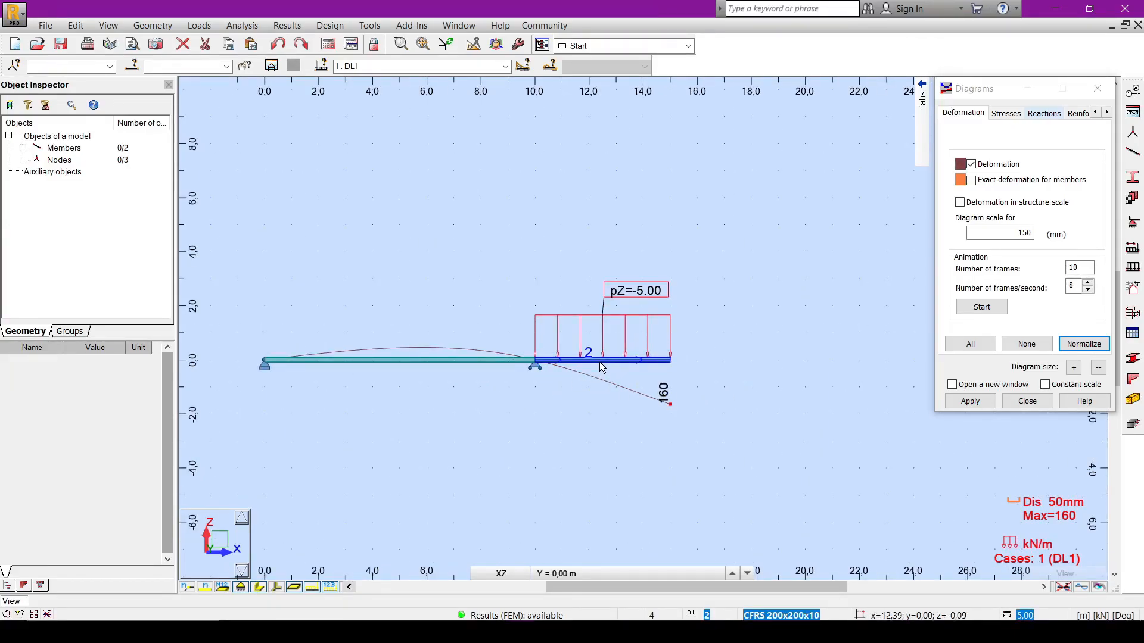
{"action": "middle_click_drag", "start_coordinate": [686, 437], "coordinate": [726, 436]}
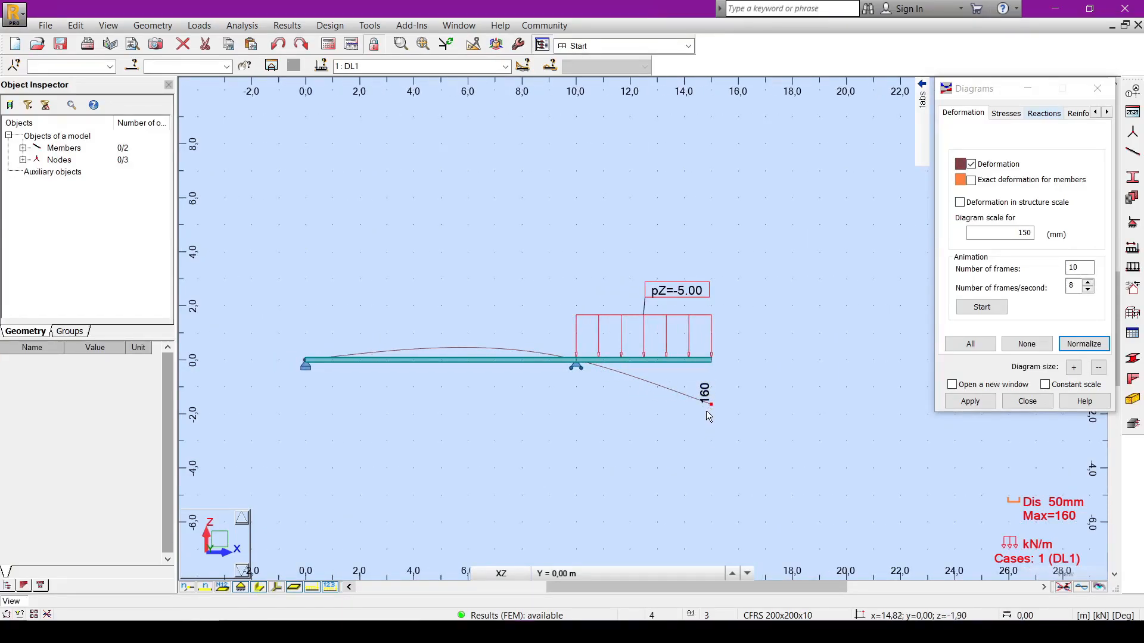
{"action": "middle_click_drag", "start_coordinate": [778, 424], "coordinate": [775, 431]}
{"action": "middle_click_drag", "start_coordinate": [721, 393], "coordinate": [727, 398]}
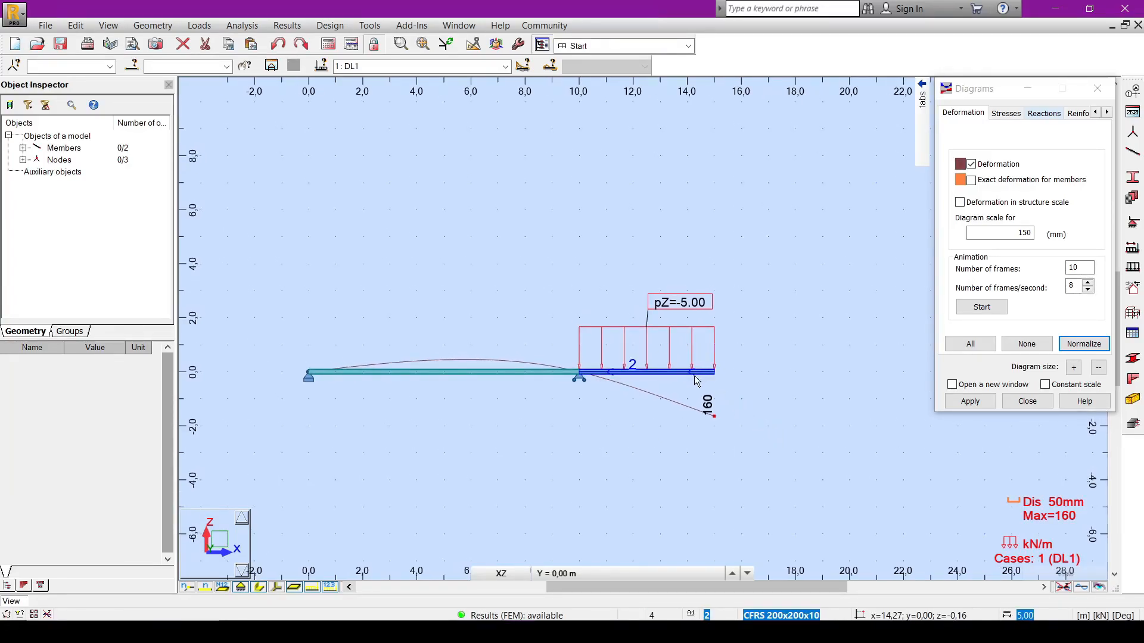
Select the node at the beam's free end and open the Nodal Displacements results table to read its values.
{"action": "left_click", "coordinate": [715, 374]}
{"action": "right_click", "coordinate": [715, 375]}
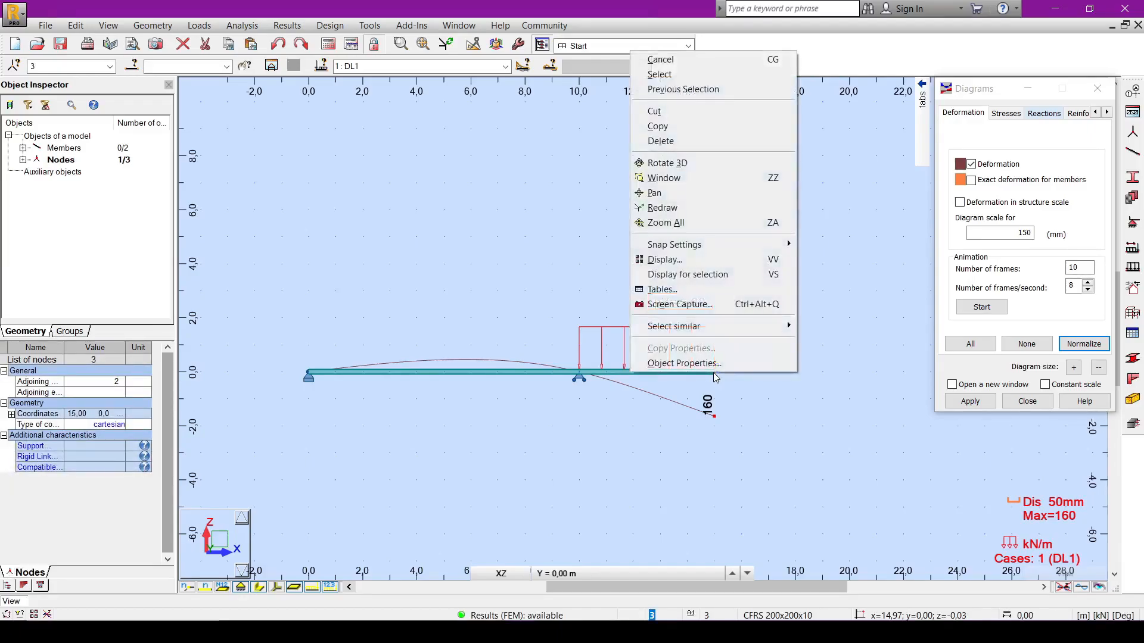
{"action": "left_click", "coordinate": [775, 419]}
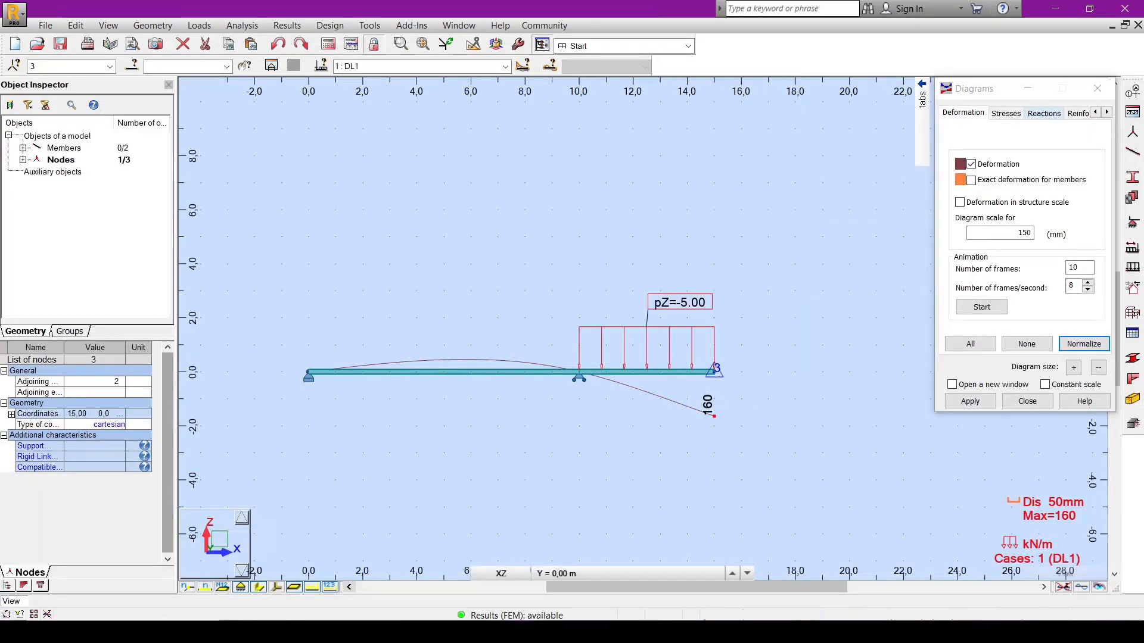
{"action": "right_click", "coordinate": [754, 378]}
{"action": "left_click", "coordinate": [741, 399]}
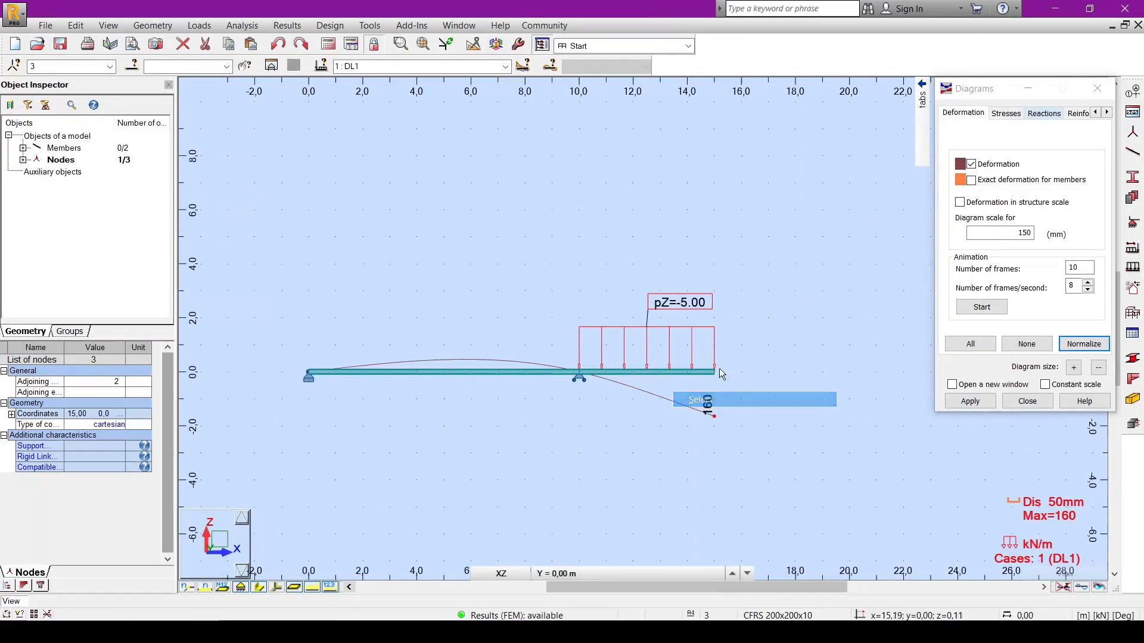
{"action": "right_click", "coordinate": [716, 379]}
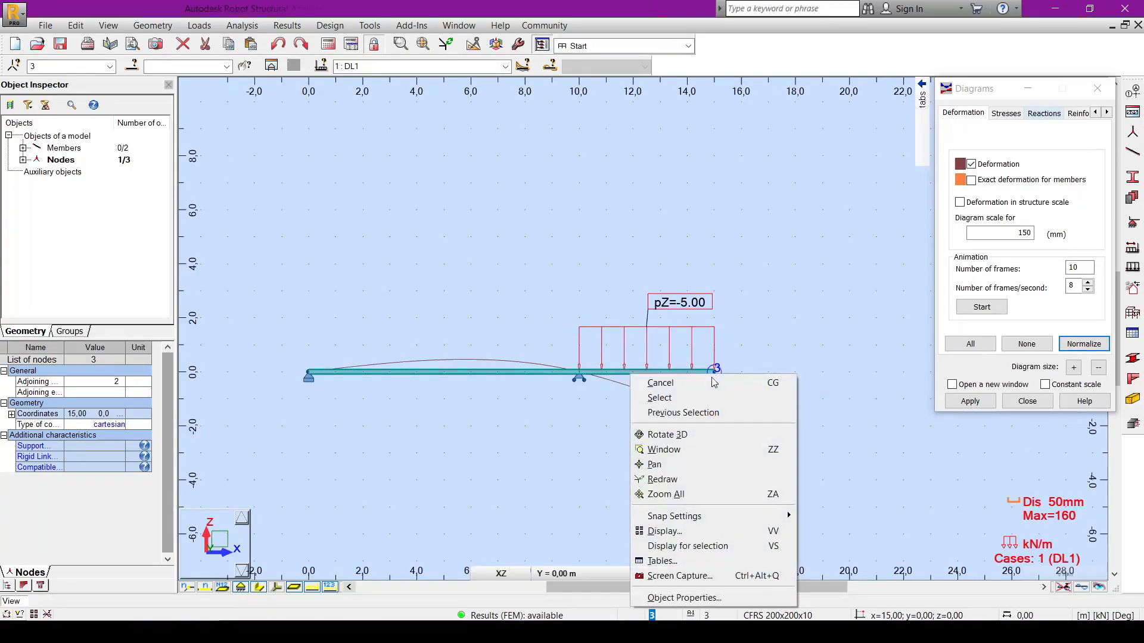
{"action": "left_click", "coordinate": [727, 563]}
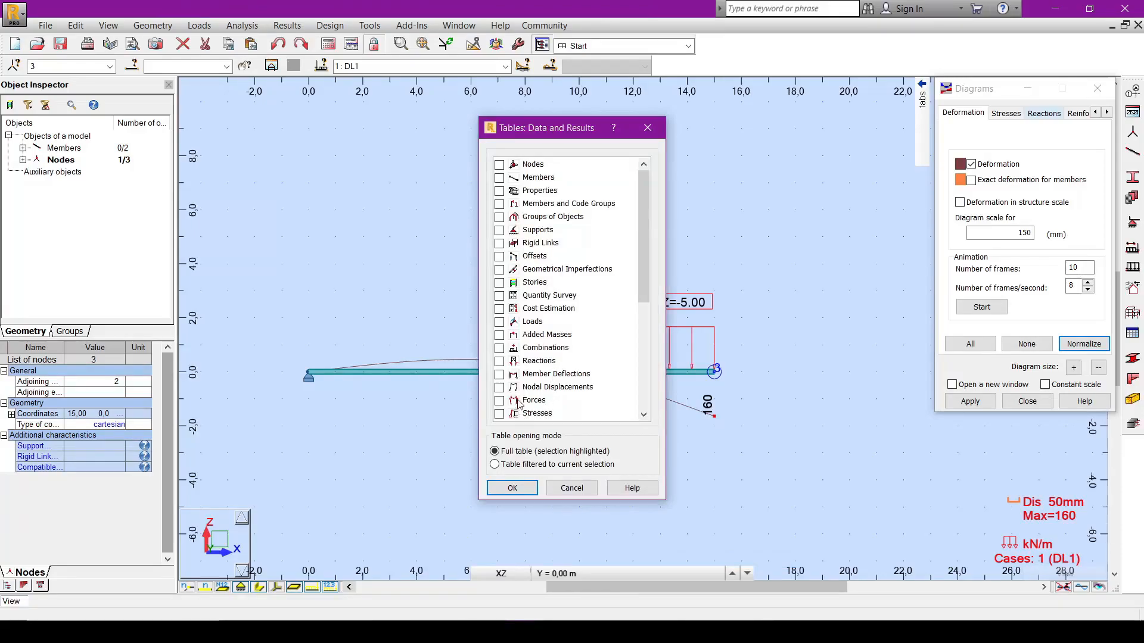
{"action": "left_click", "coordinate": [499, 388]}
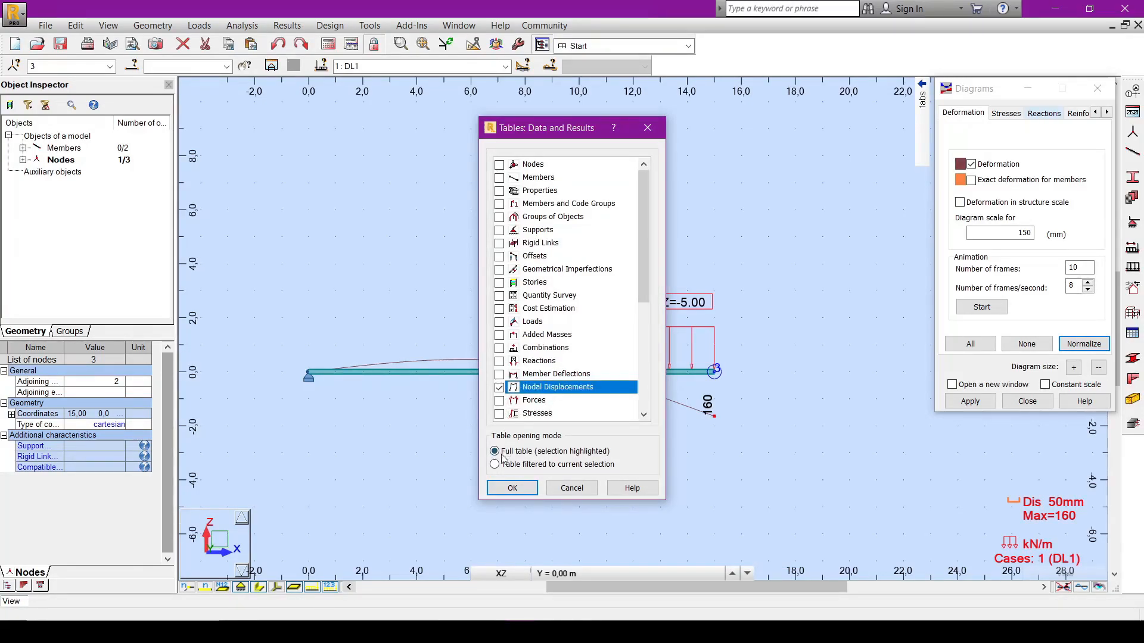
{"action": "left_click", "coordinate": [512, 489]}
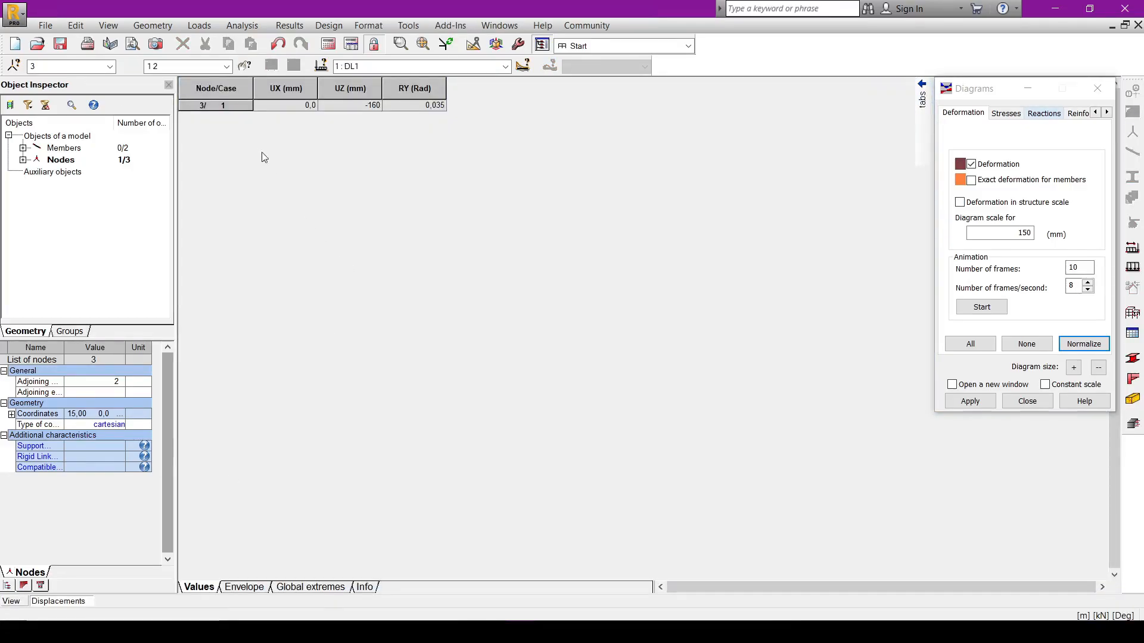
{"action": "left_click", "coordinate": [199, 105]}
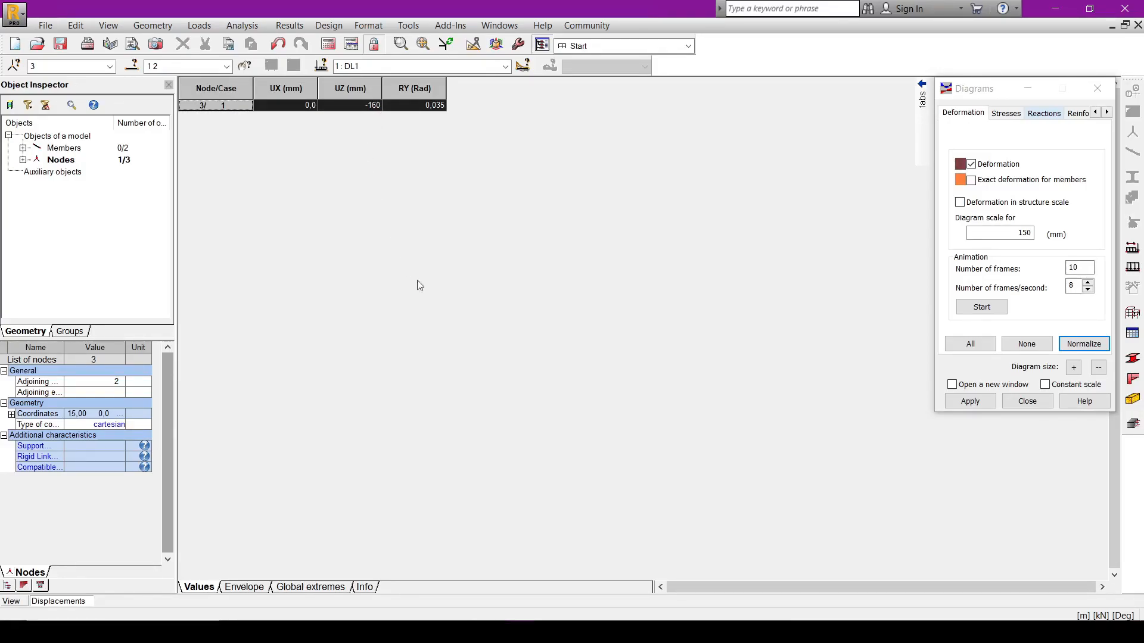
Switch to the hand calculation in PDF-XChange Editor, compare its displacement at C with the FEM result, and return to the Robot model.
{"action": "left_click", "coordinate": [520, 632]}
{"action": "scroll", "coordinate": [578, 363], "scroll_direction": "down", "scroll_amount": 2, "text": "ctrl"}
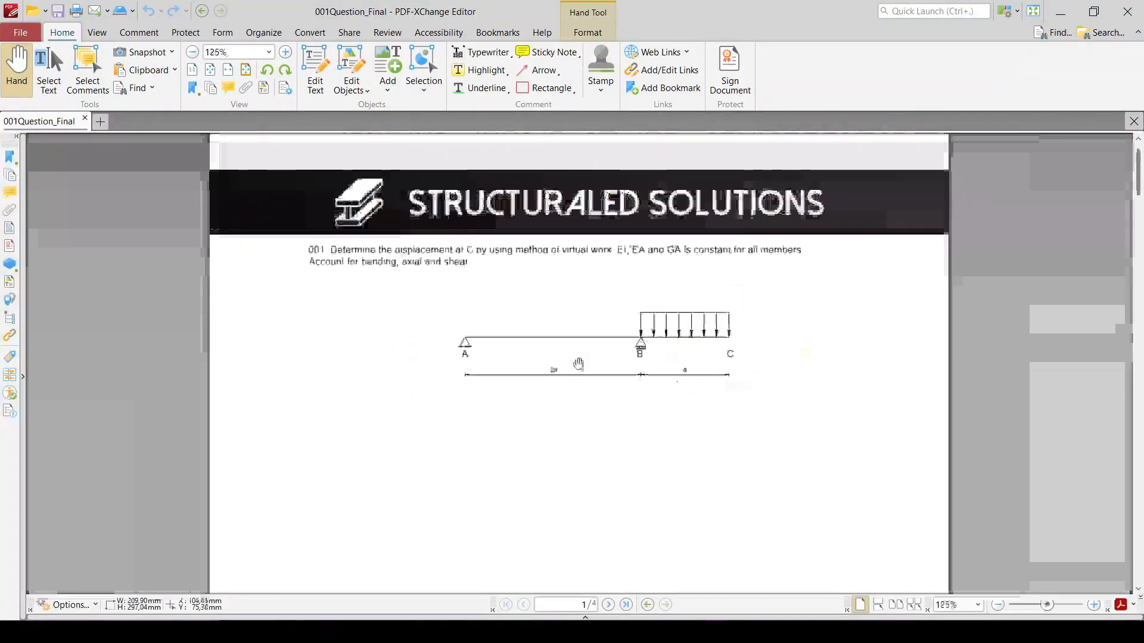
{"action": "scroll", "coordinate": [577, 364], "scroll_direction": "down", "scroll_amount": 20}
{"action": "scroll", "coordinate": [567, 373], "scroll_direction": "down", "scroll_amount": 10}
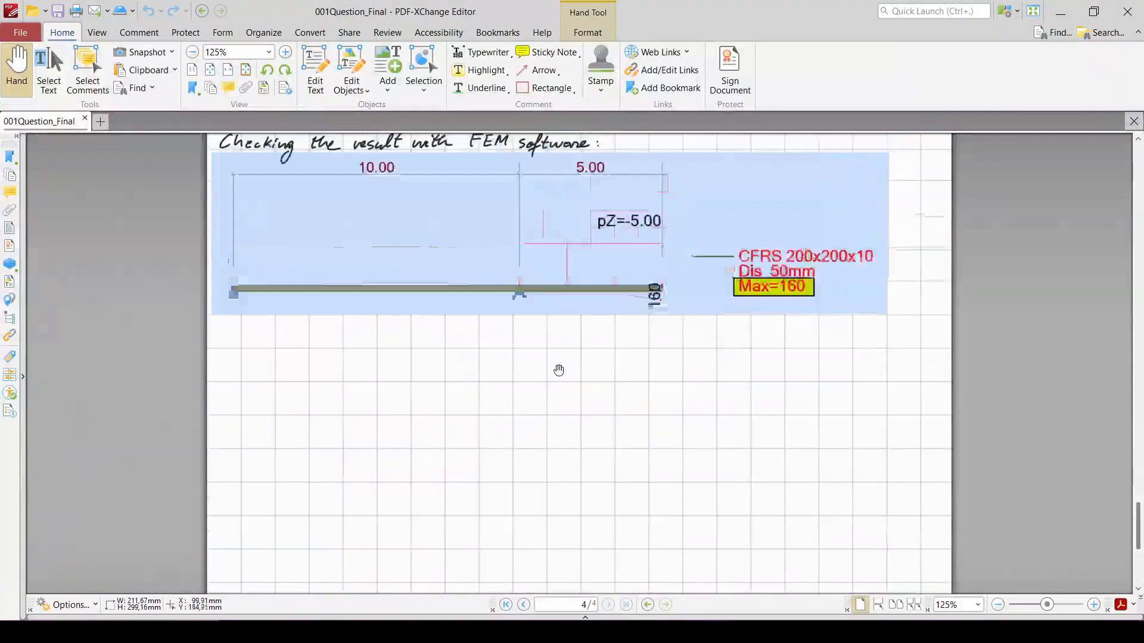
{"action": "scroll", "coordinate": [559, 373], "scroll_direction": "up", "scroll_amount": 3}
{"action": "scroll", "coordinate": [297, 311], "scroll_direction": "up", "scroll_amount": 1, "text": "ctrl"}
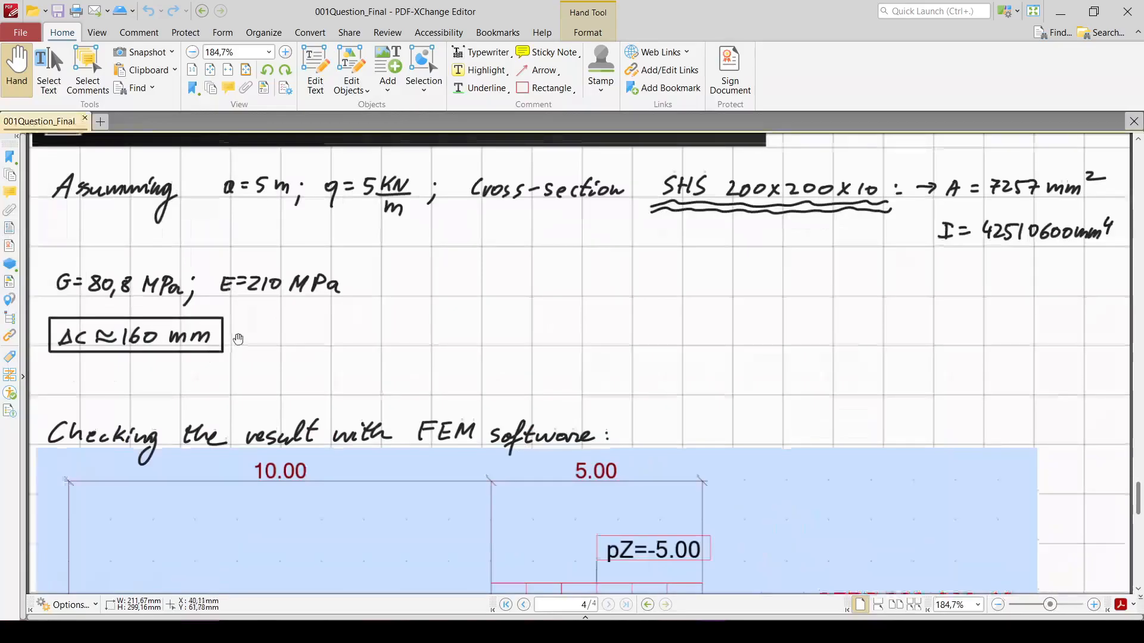
{"action": "key", "text": "alt+Tab"}
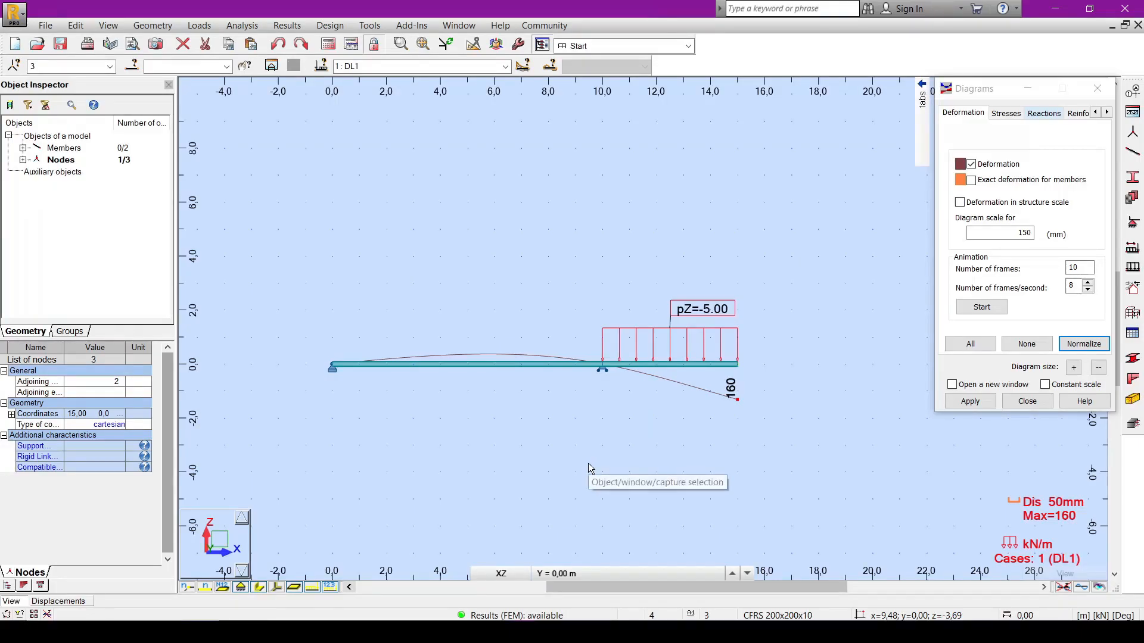